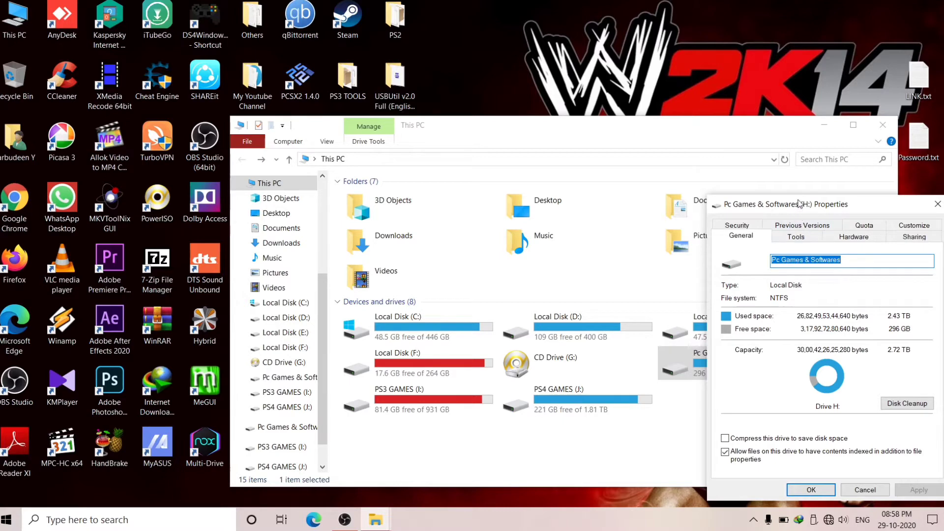
# - Check the file system of the Pc Games & Softwares (H:) drive in its properties
pyautogui.moveTo(800, 203); pyautogui.dragTo(723, 161)
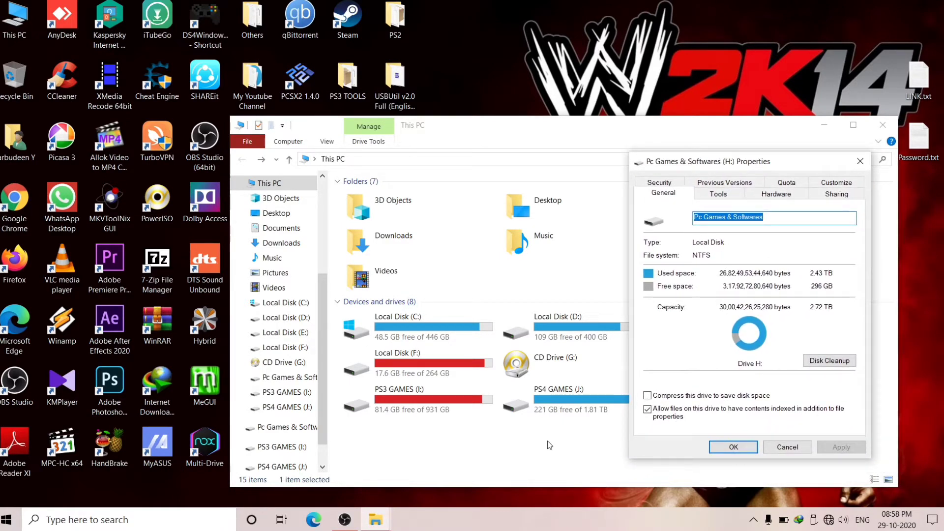
pyautogui.click(440, 410)
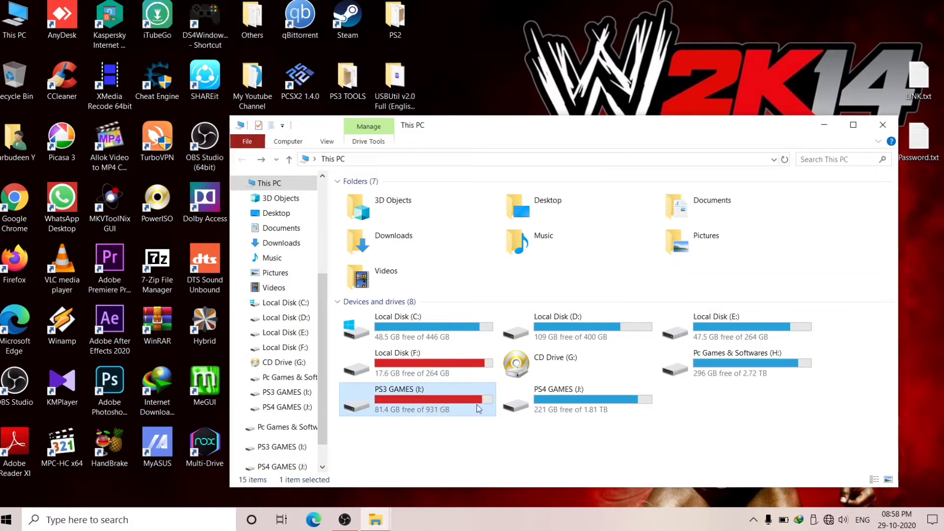
pyautogui.rightClick(775, 377)
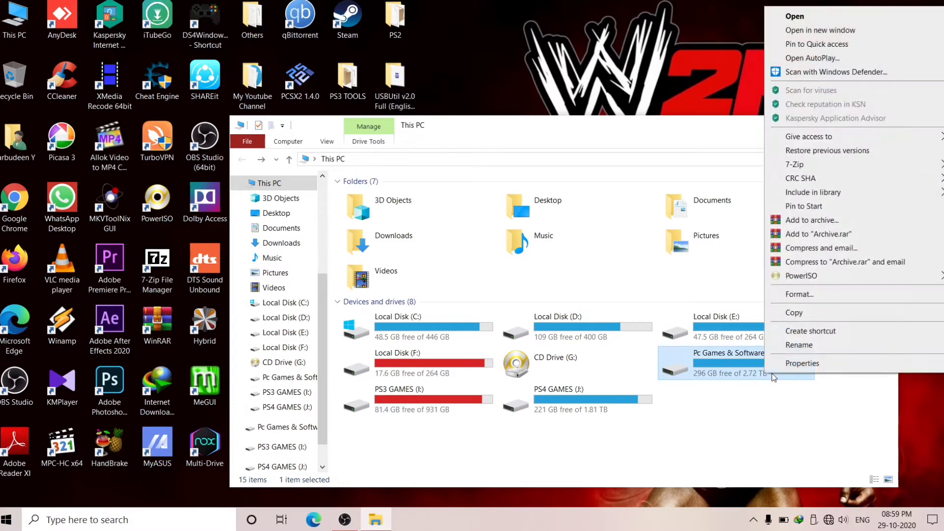
pyautogui.click(802, 363)
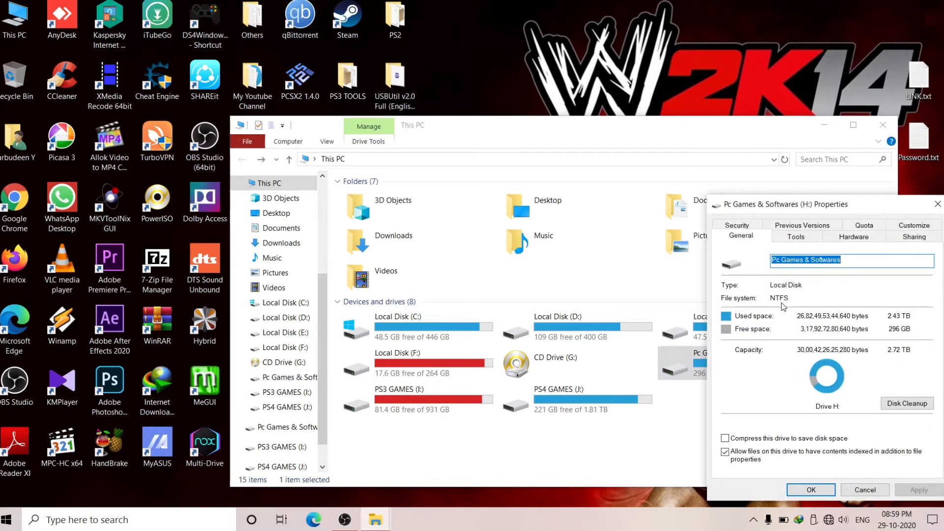
pyautogui.click(938, 203)
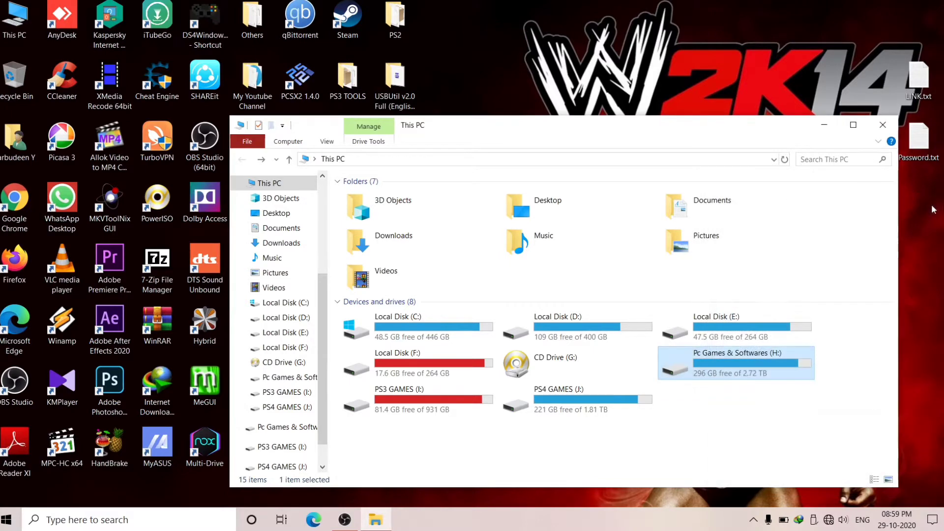
# - Examine the NTFS and exFAT file system choices in the format options of the Pc Games & Softwares (H:) drive without formatting it
pyautogui.rightClick(712, 358)
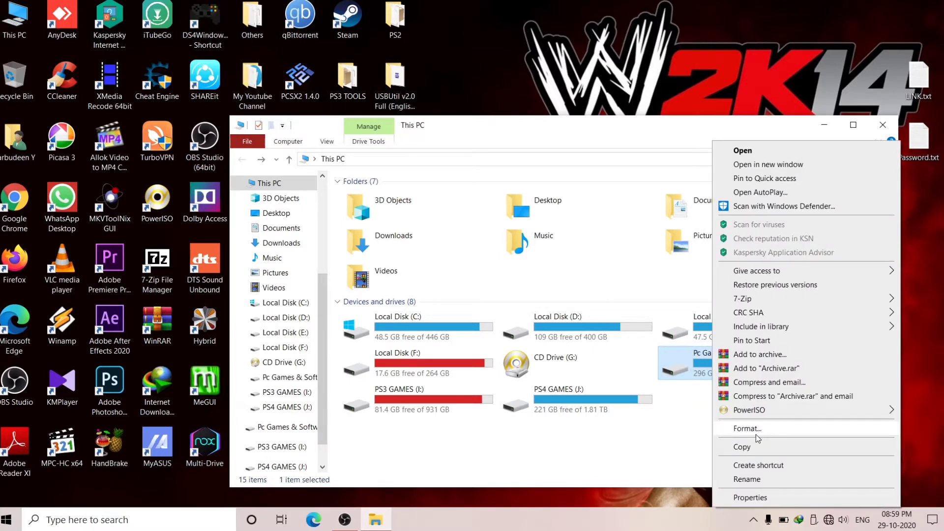
pyautogui.click(756, 435)
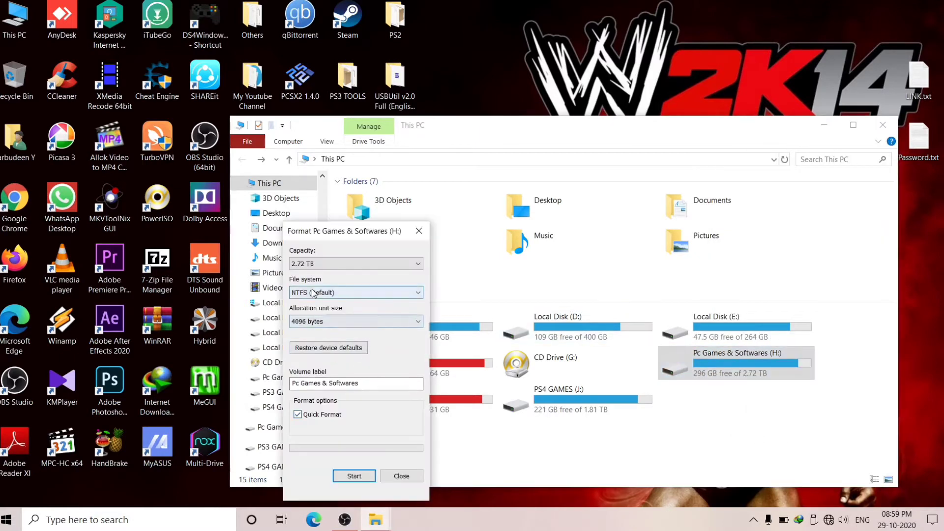
pyautogui.click(330, 292)
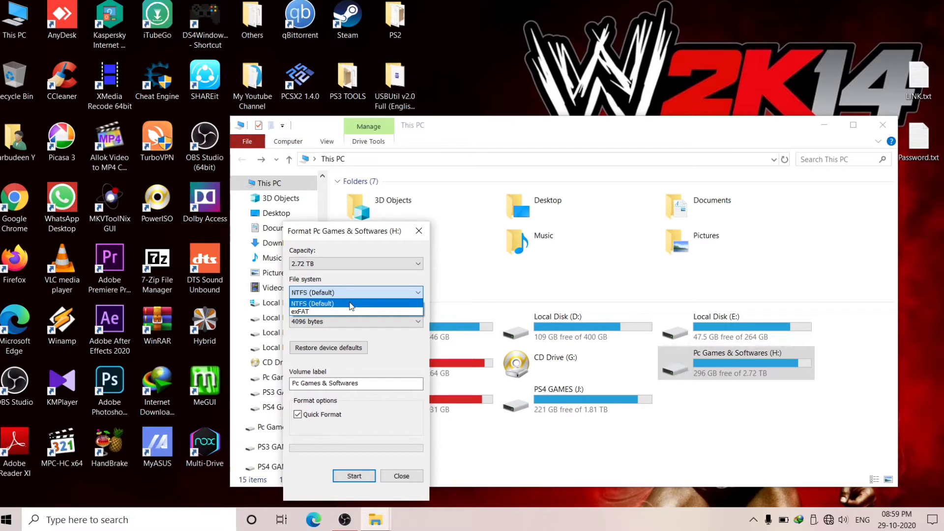
pyautogui.click(314, 309)
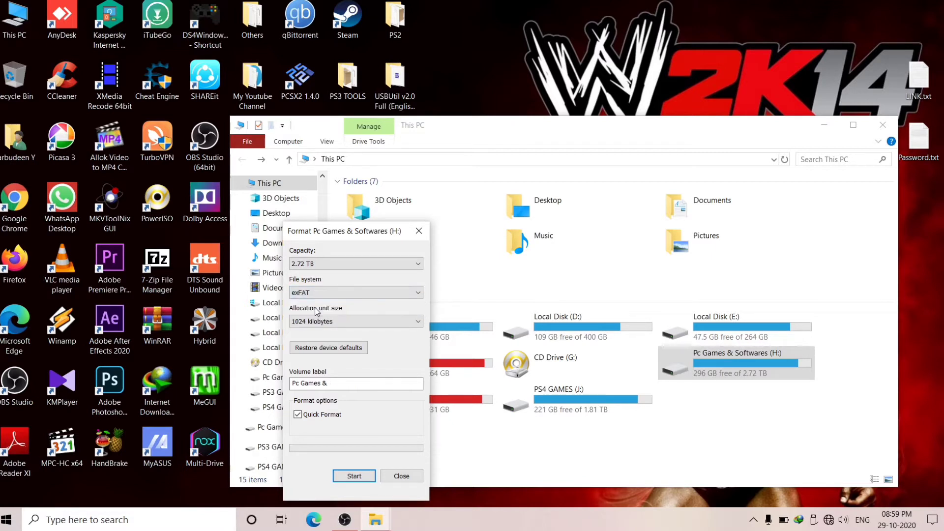
pyautogui.click(312, 296)
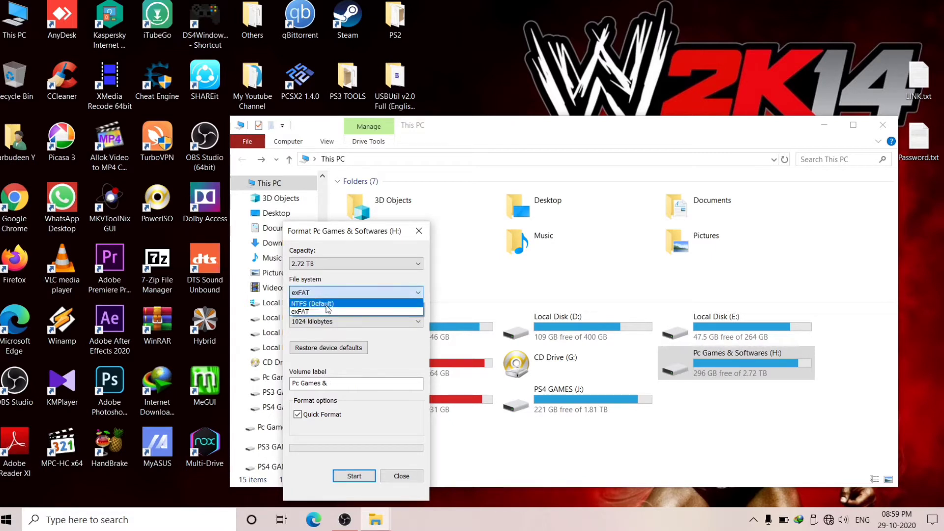
pyautogui.click(327, 305)
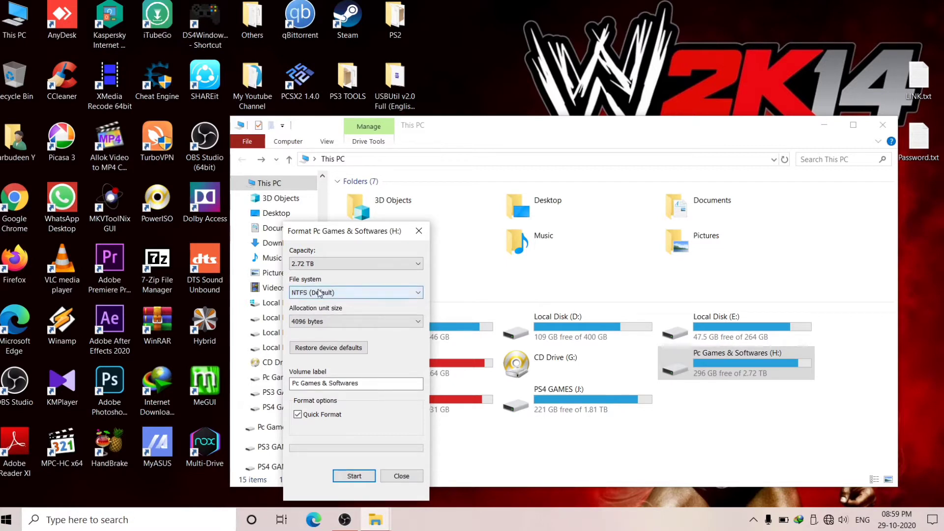
pyautogui.click(322, 294)
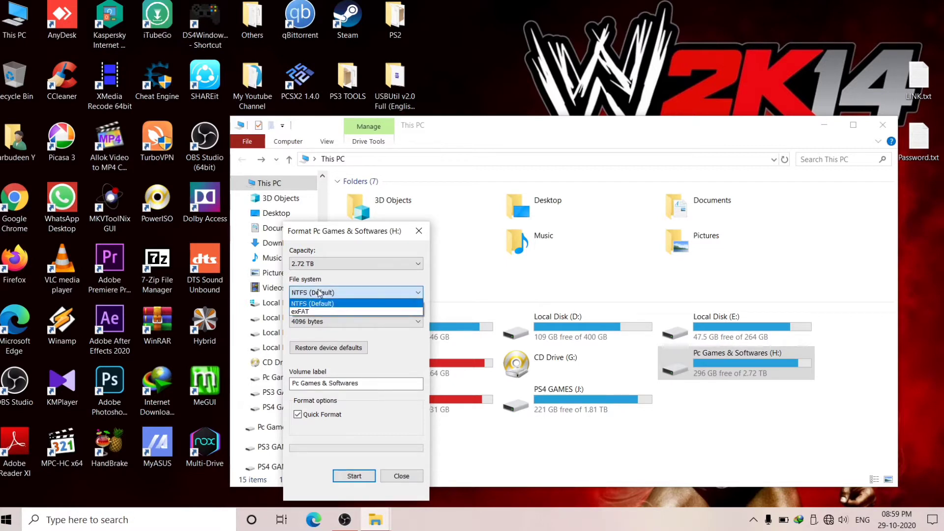
pyautogui.click(337, 310)
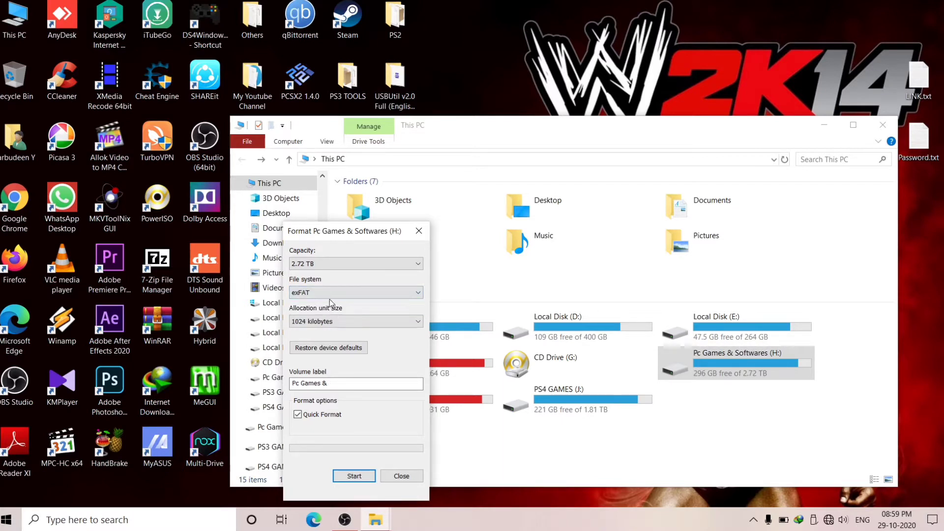
pyautogui.click(325, 295)
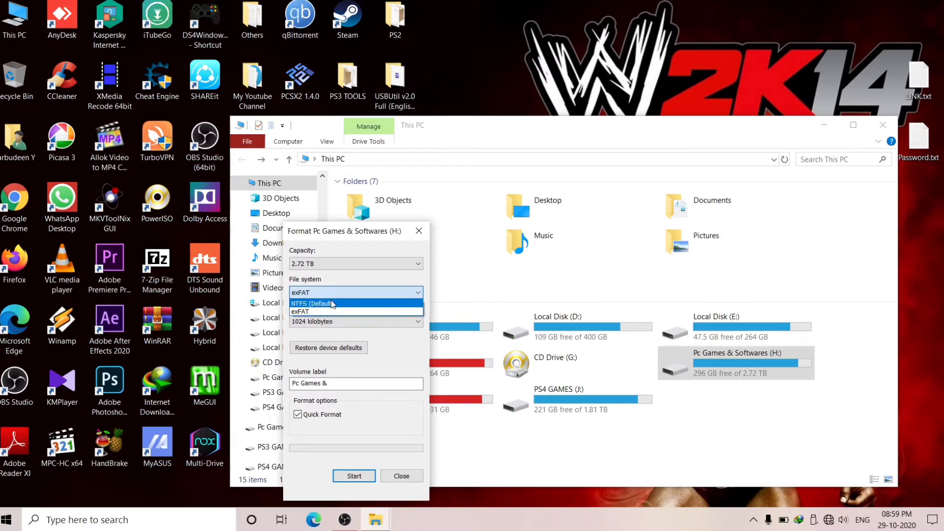
pyautogui.click(332, 303)
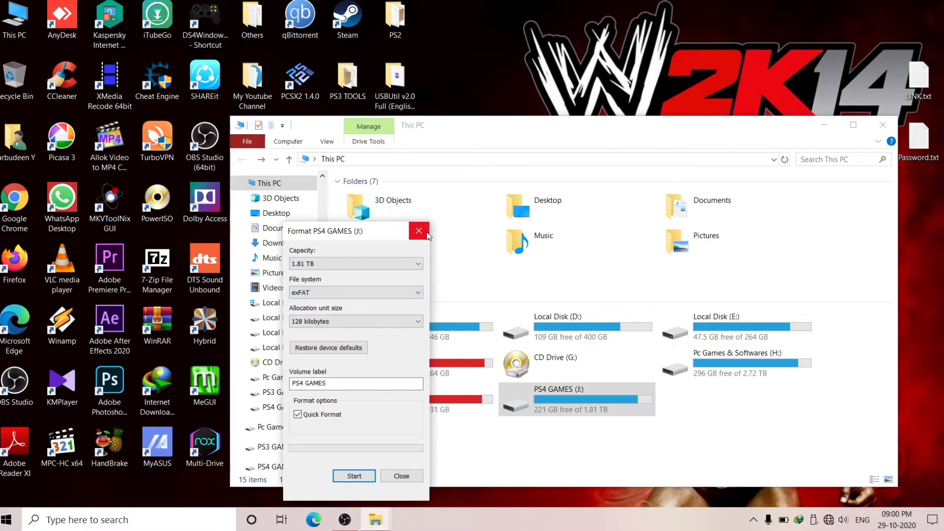
pyautogui.click(426, 234)
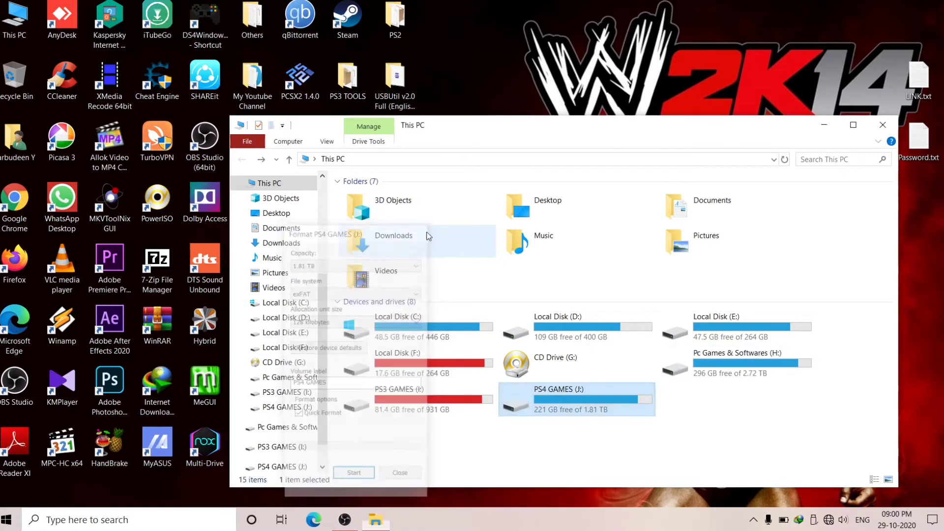
# - View the file systems offered in the format options of the PS3 GAMES (I:) drive, leaving without formatting
pyautogui.rightClick(400, 407)
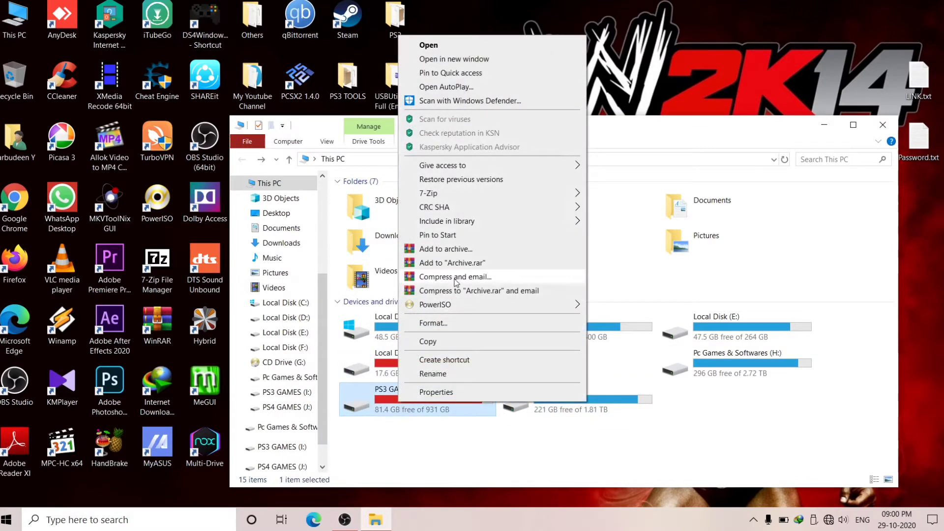
pyautogui.click(468, 323)
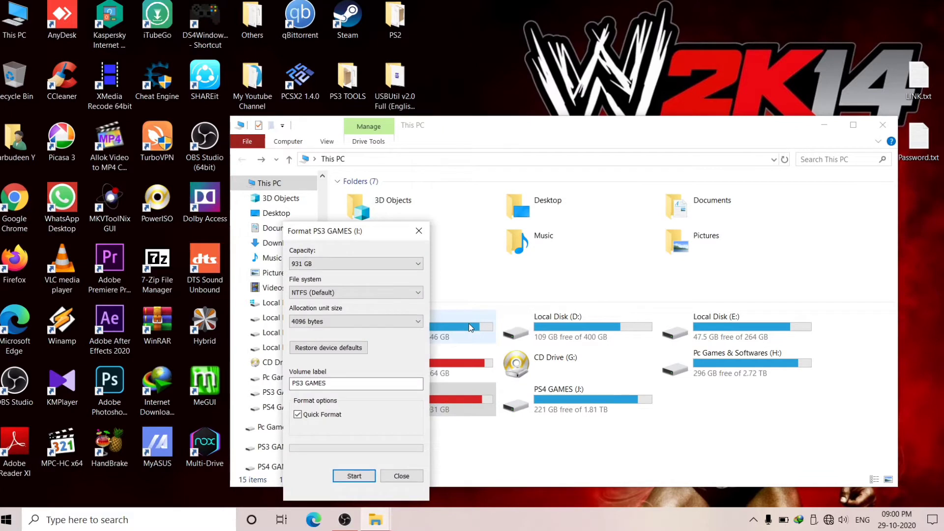
pyautogui.click(332, 287)
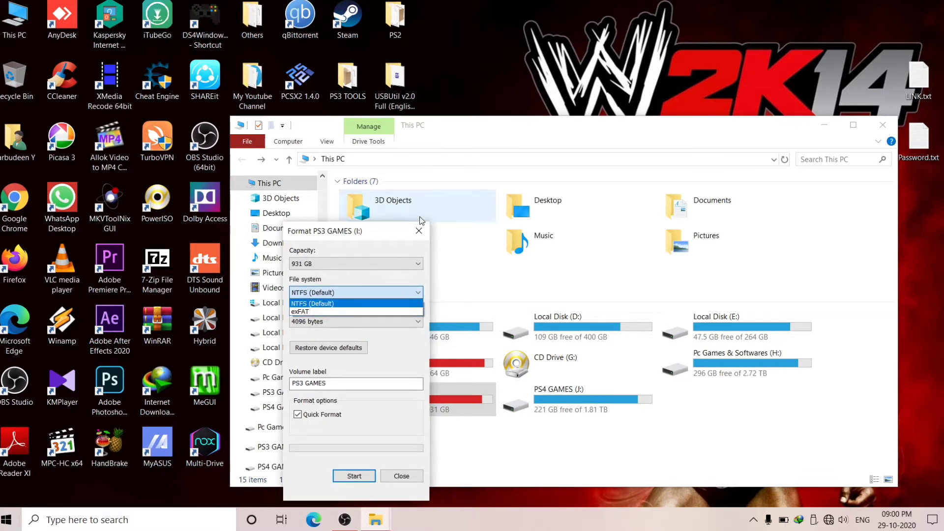
pyautogui.click(420, 238)
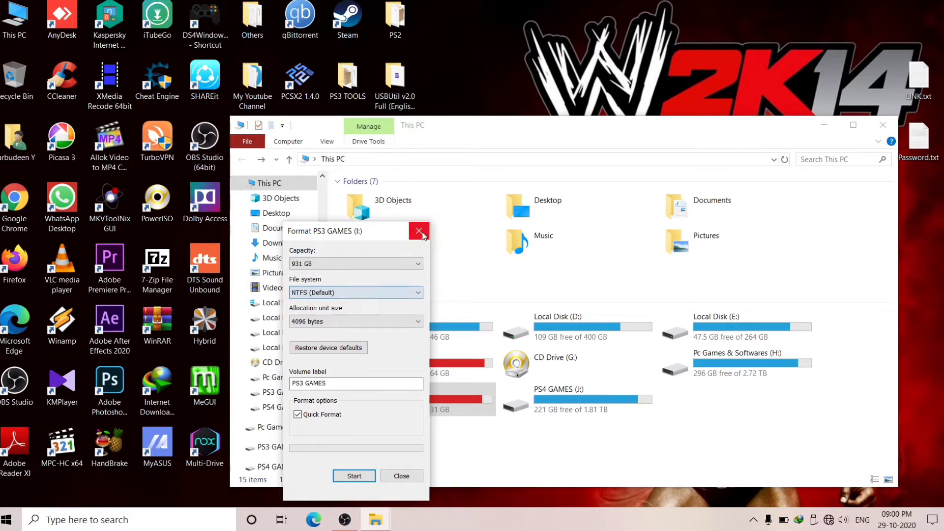
pyautogui.click(419, 238)
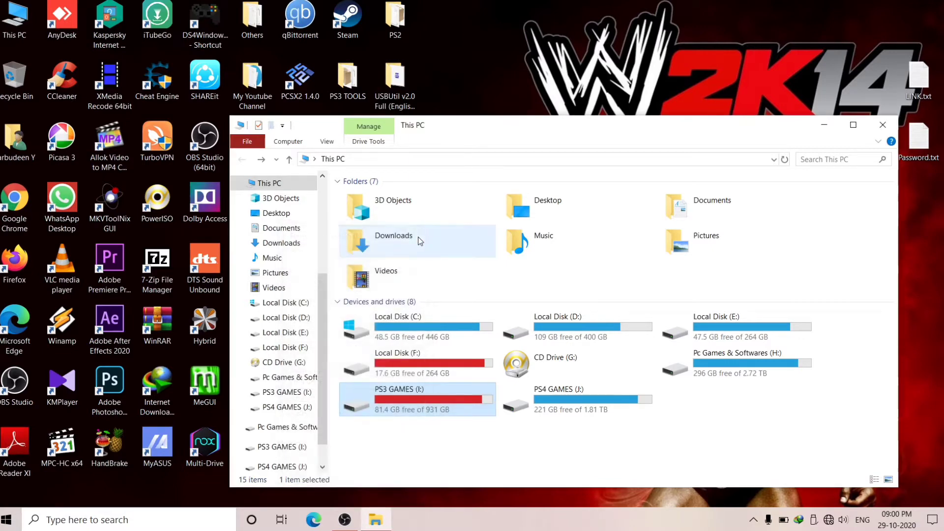
# - Check the file system of the PS3 GAMES (I:) drive in its properties
pyautogui.rightClick(380, 401)
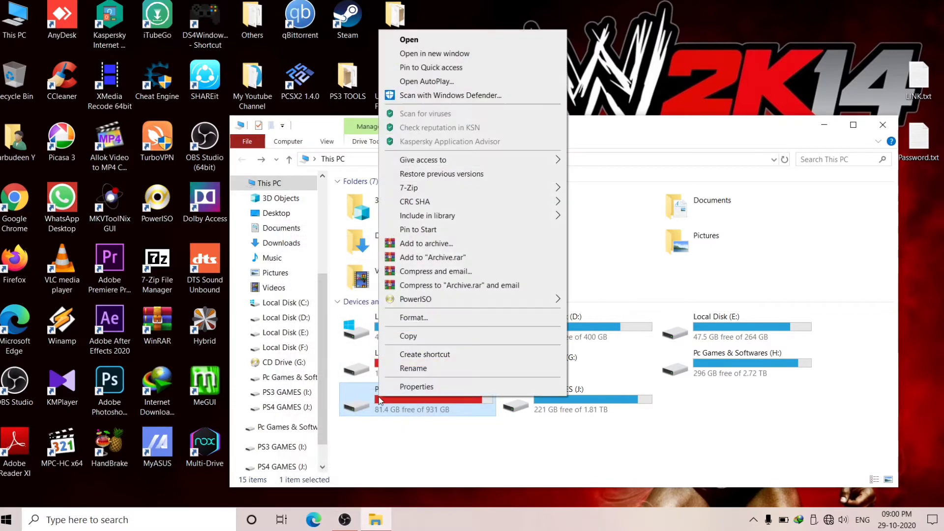
pyautogui.click(433, 387)
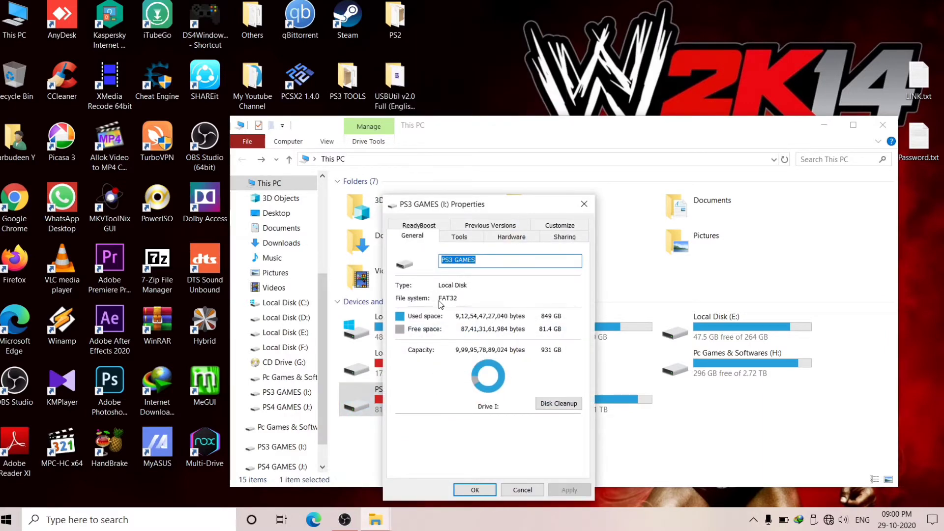
pyautogui.click(587, 204)
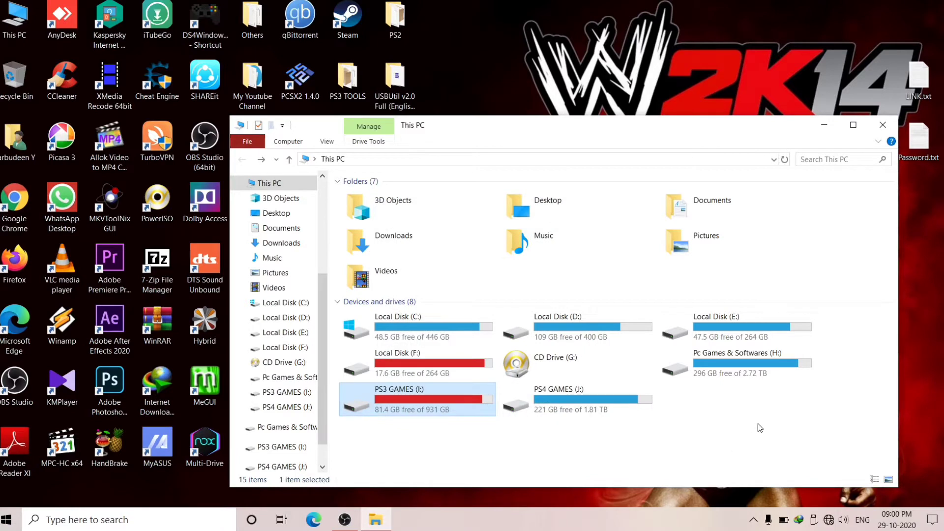
pyautogui.moveTo(757, 424); pyautogui.dragTo(643, 369)
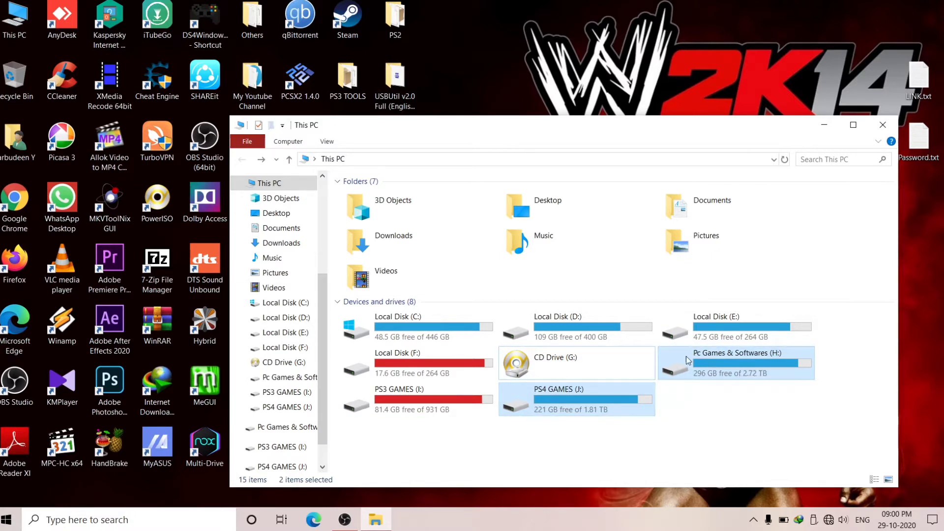
pyautogui.click(449, 400)
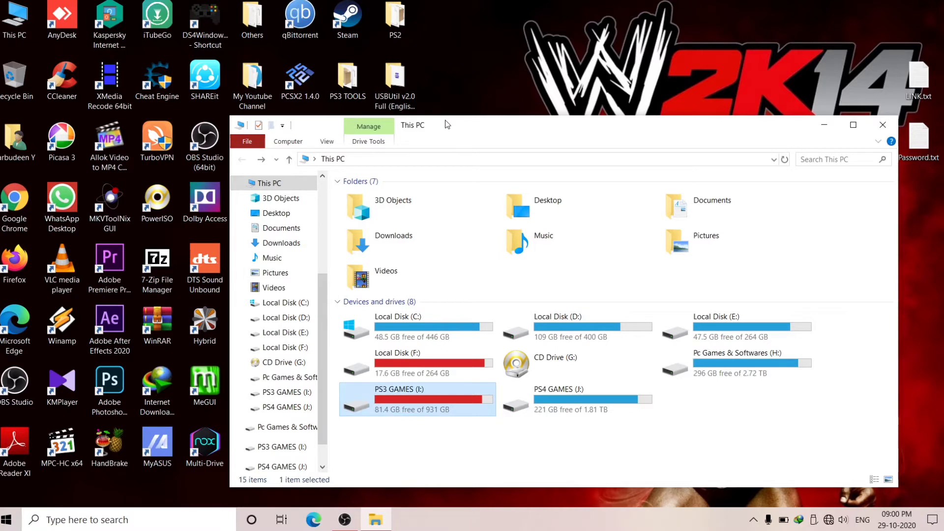
# - Move the This PC window aside to uncover the desktop shortcuts and launch AOMEI Partition Assistant
pyautogui.moveTo(447, 125); pyautogui.dragTo(568, 46)
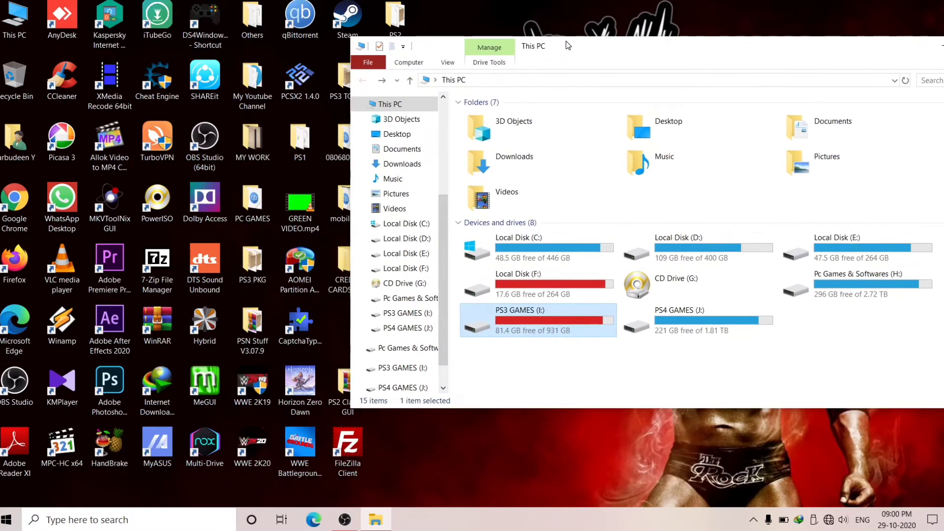
pyautogui.click(305, 275)
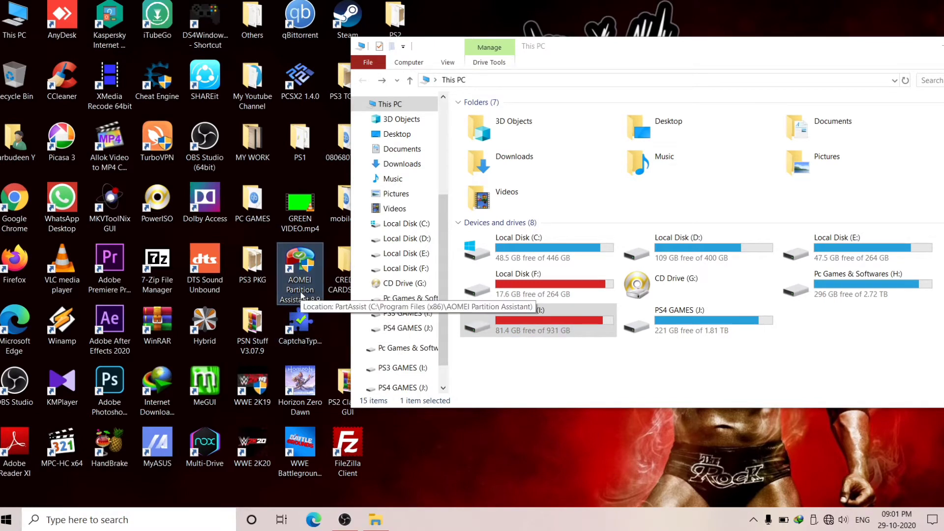
pyautogui.doubleClick(303, 296)
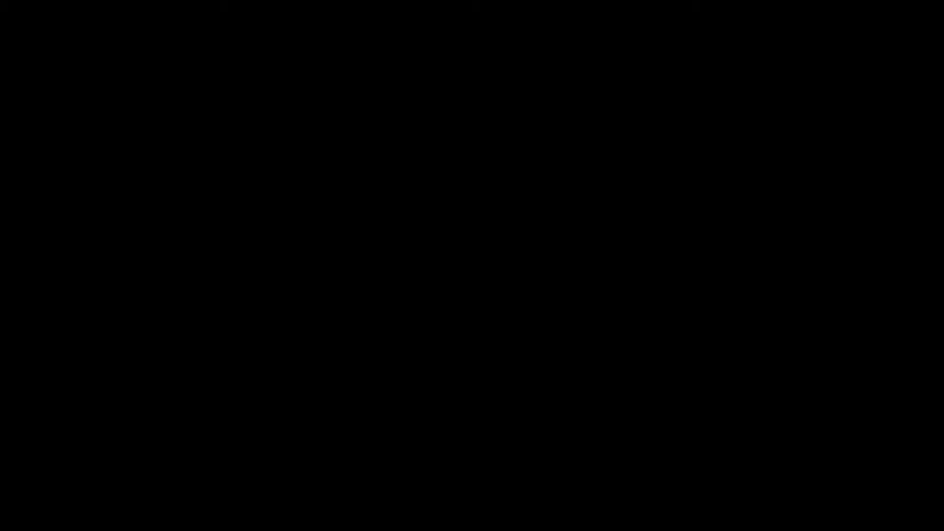
pyautogui.click(384, 337)
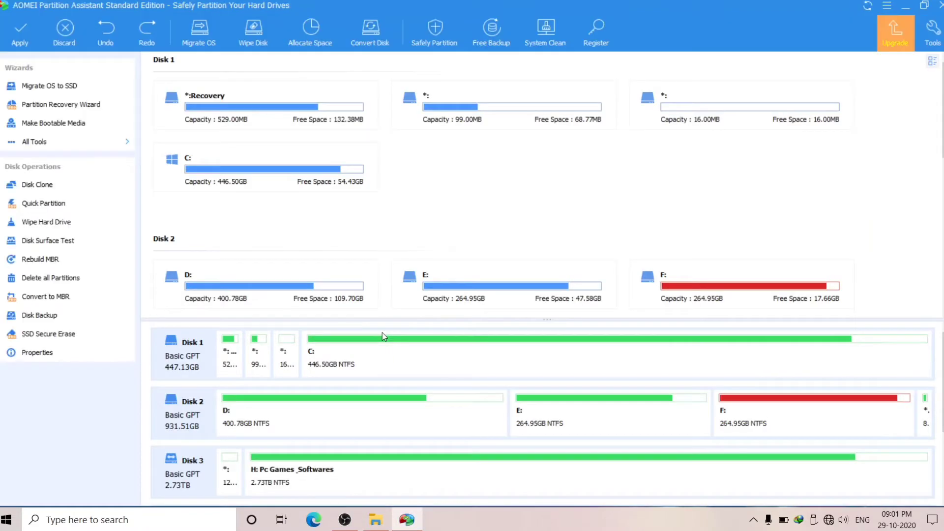
# - Look over the disks in the partition list and compare them with the local drives C: to F: in File Explorer
pyautogui.click(383, 337)
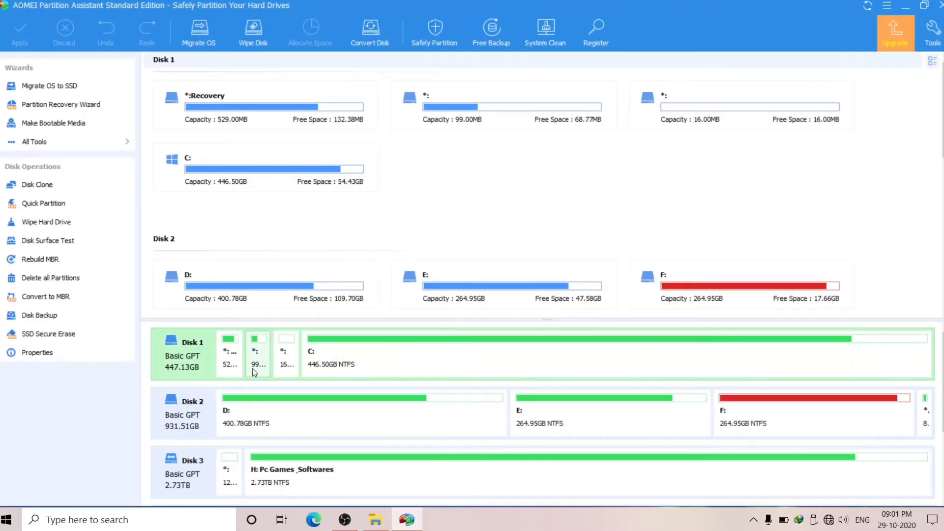
pyautogui.click(280, 424)
pyautogui.click(382, 514)
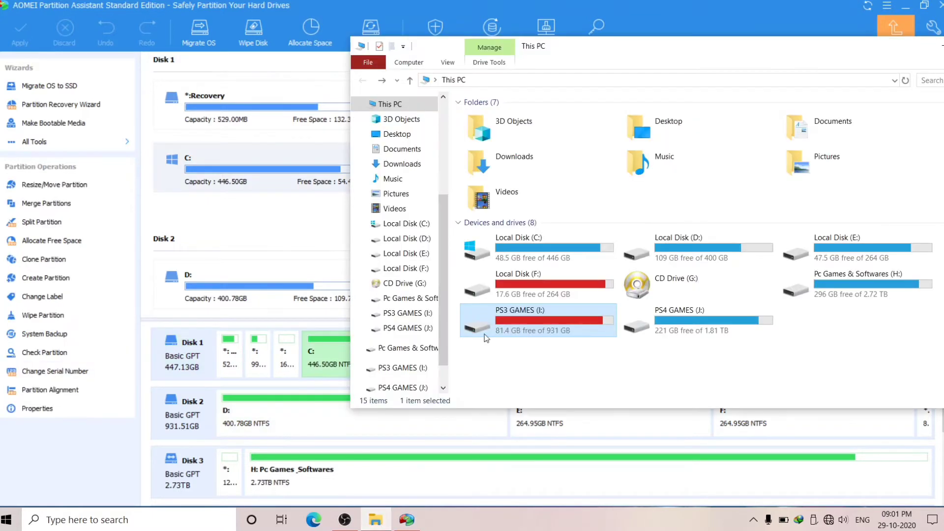
pyautogui.click(570, 302)
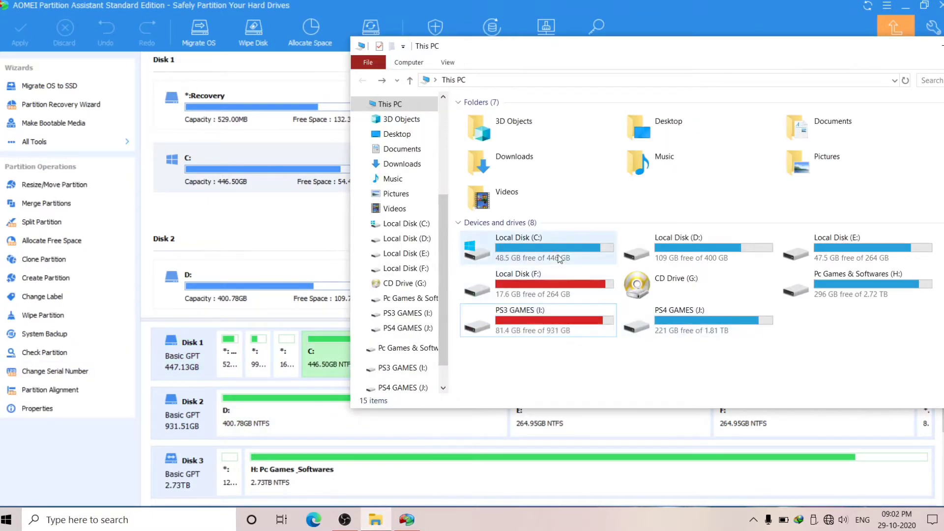
pyautogui.click(554, 250)
pyautogui.press('Right')
pyautogui.press('Right')
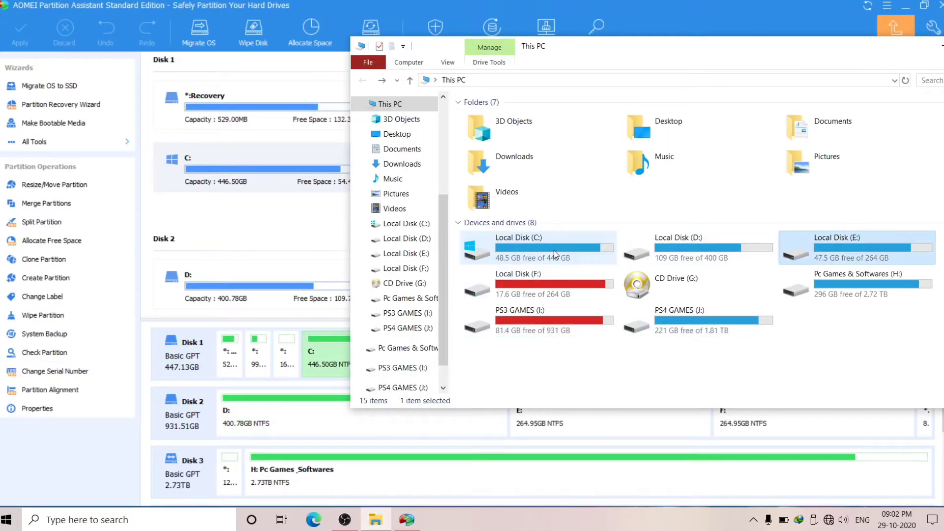
pyautogui.press('Right')
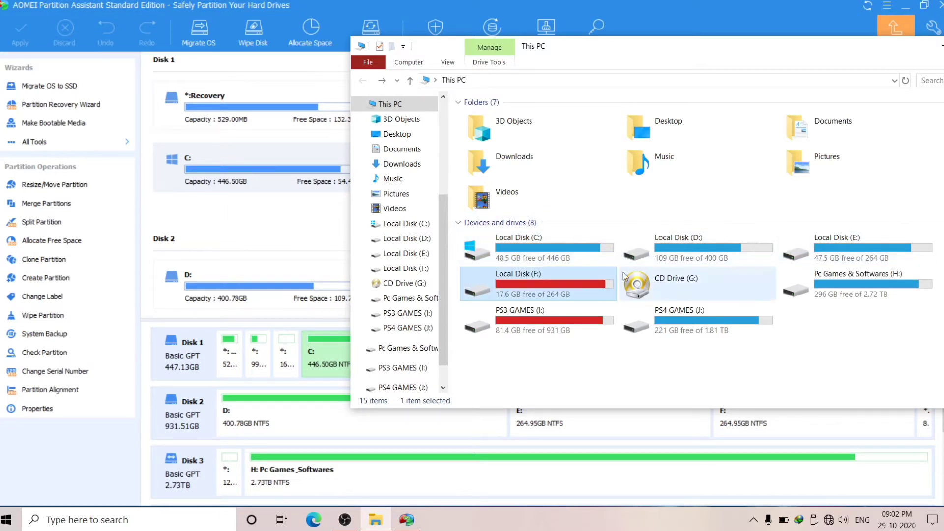
# - Look over the local drives C: to F: and the external drives H:, I: and J: in File Explorer
pyautogui.click(545, 251)
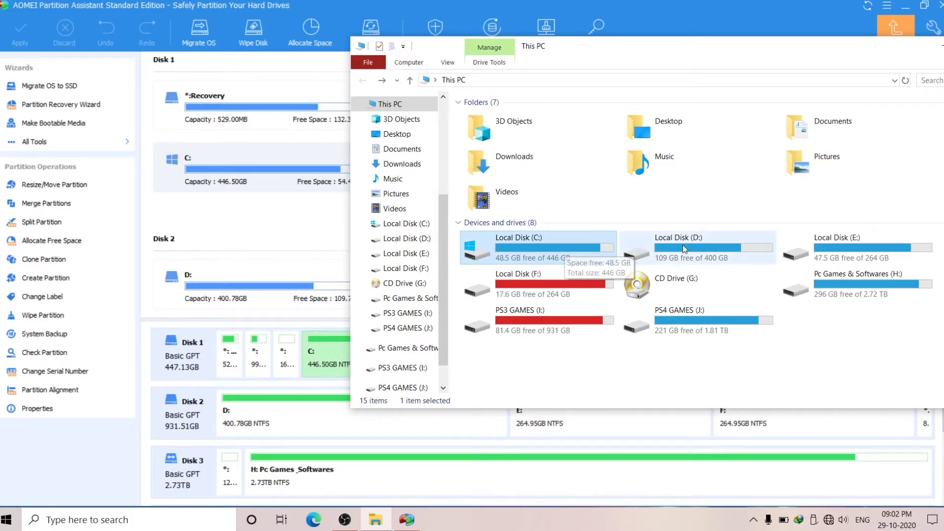
pyautogui.click(700, 259)
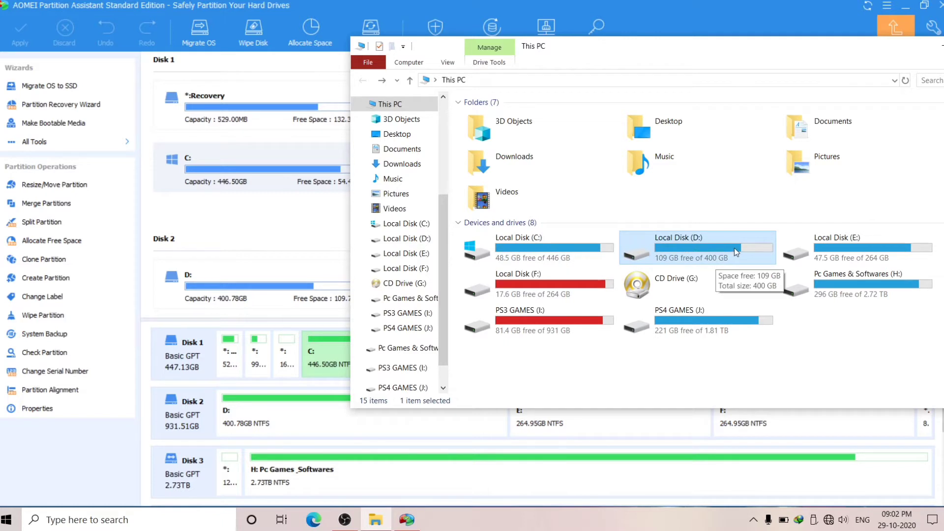
pyautogui.click(859, 245)
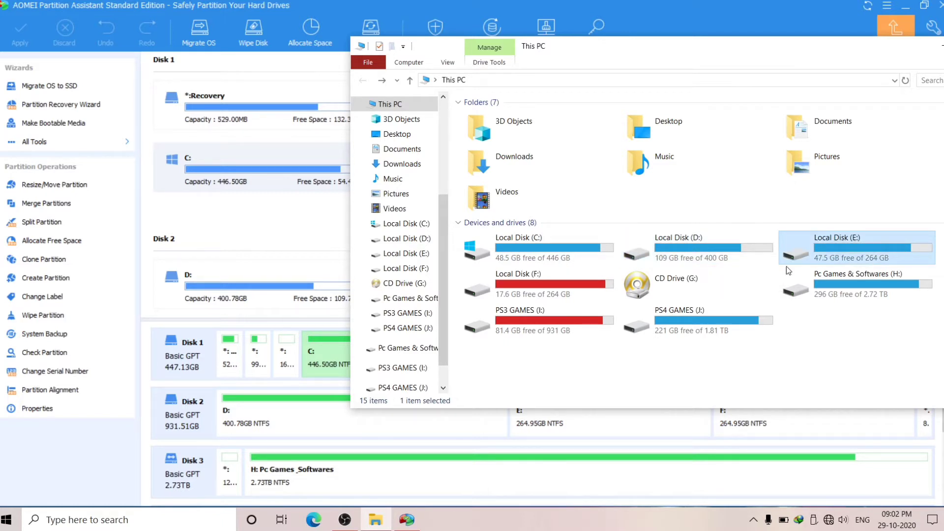
pyautogui.click(561, 288)
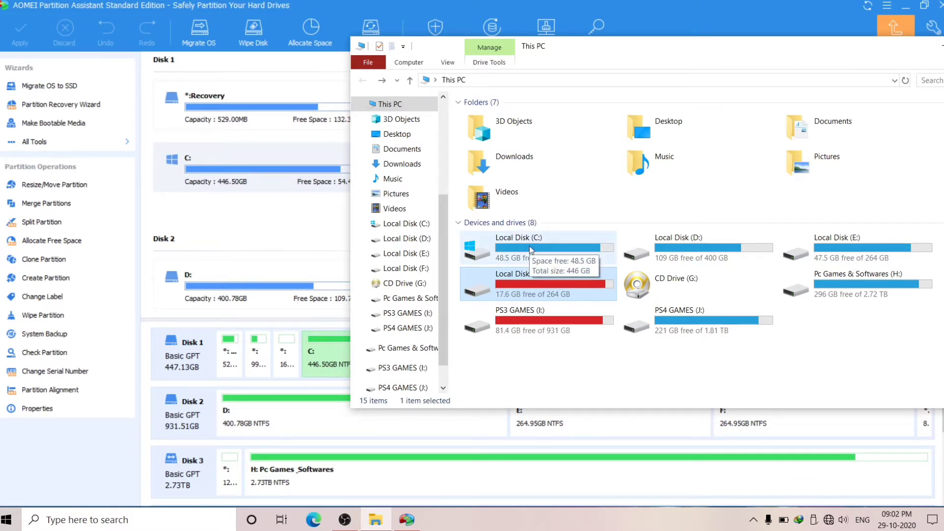
pyautogui.click(569, 248)
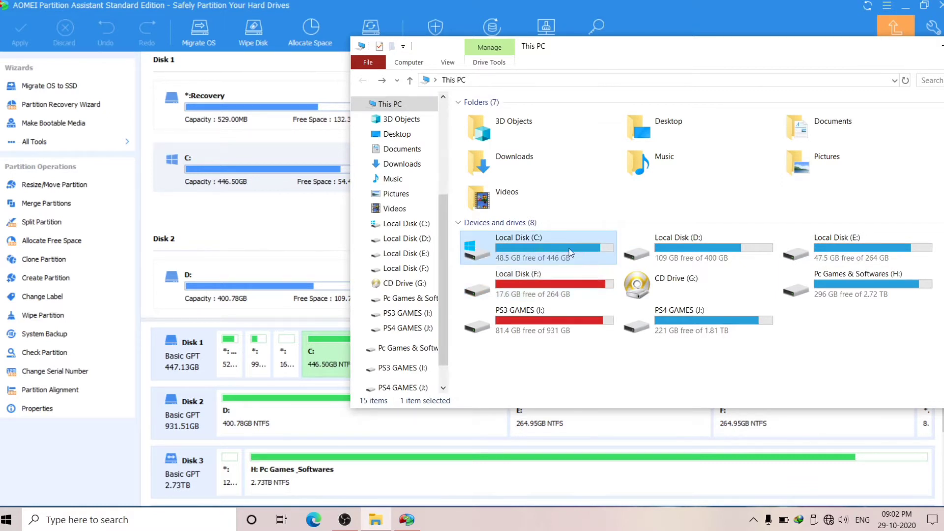
pyautogui.click(567, 296)
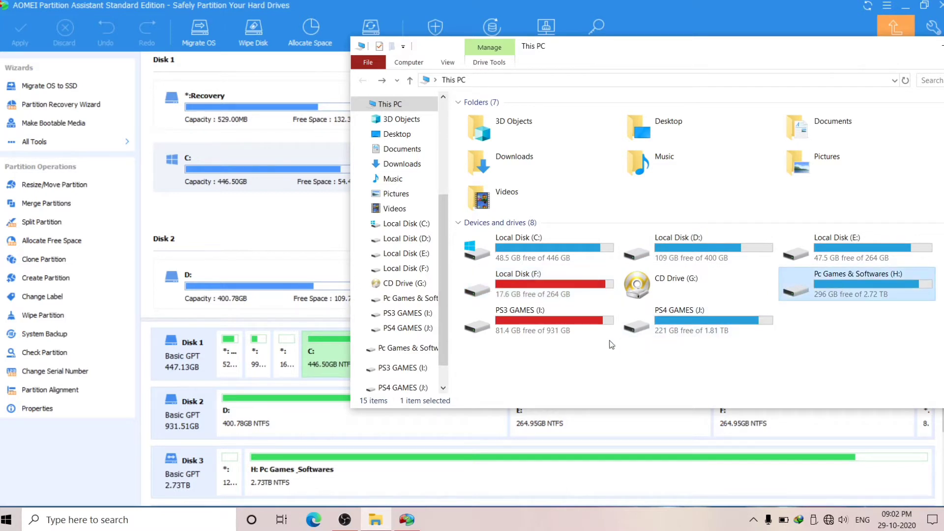
pyautogui.click(577, 331)
pyautogui.click(713, 331)
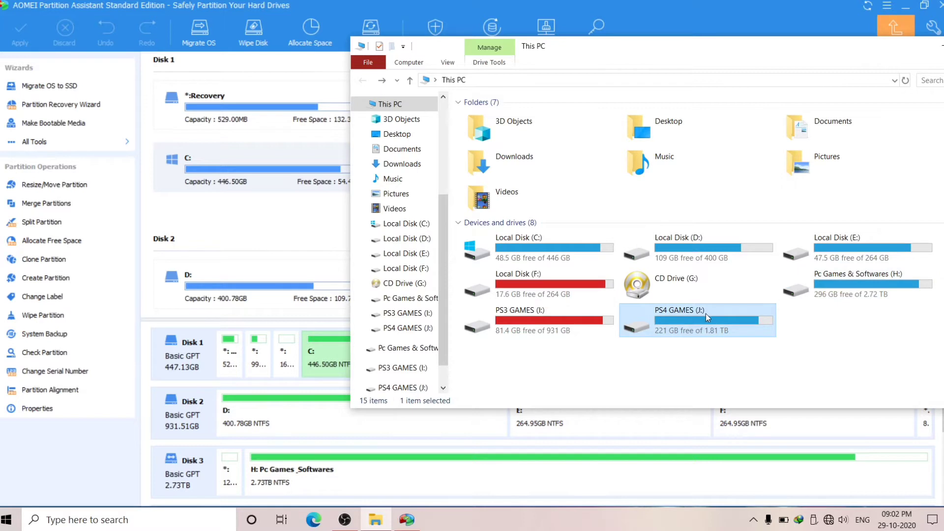
# - Switch to AOMEI Partition Assistant and examine the H: partition on Disk 3, its available operations and the disks below it
pyautogui.hotkey('alt', 'Tab')
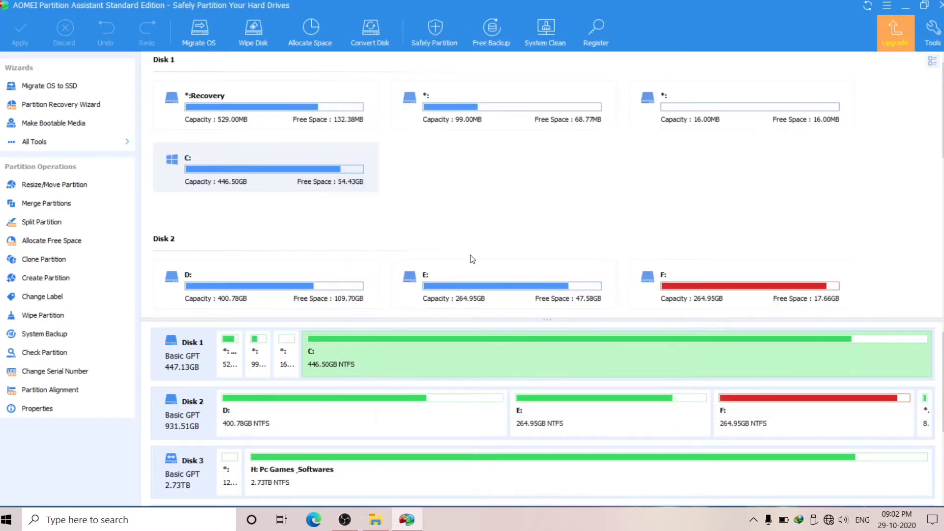
pyautogui.scroll(-1, 472, 259)
pyautogui.click(296, 476)
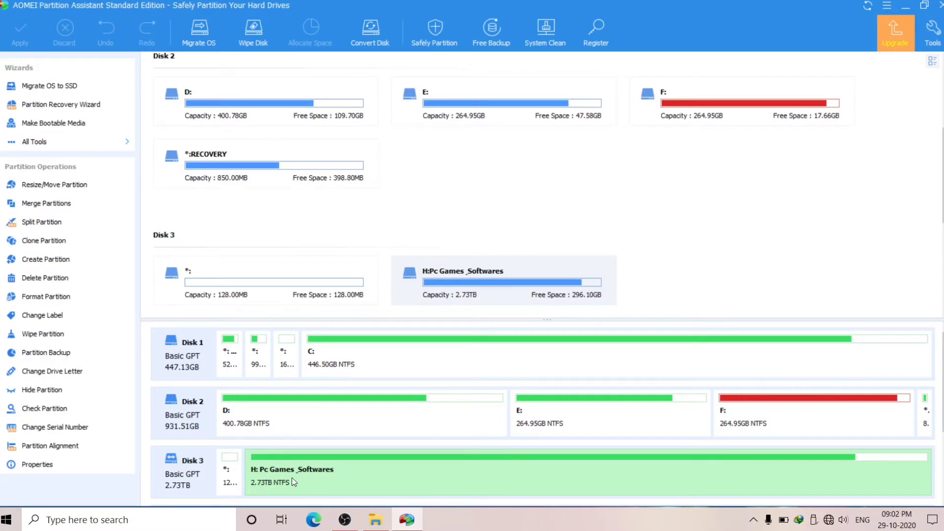
pyautogui.rightClick(293, 482)
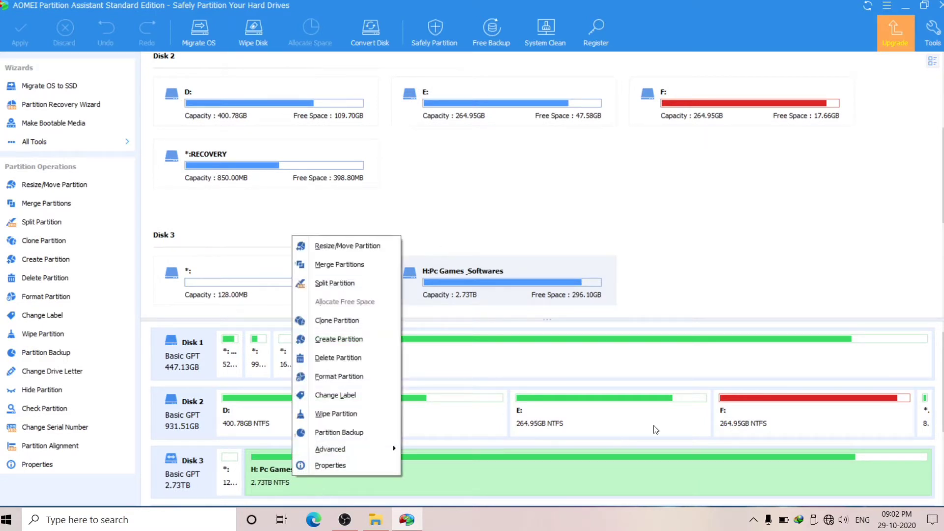
pyautogui.press('Escape')
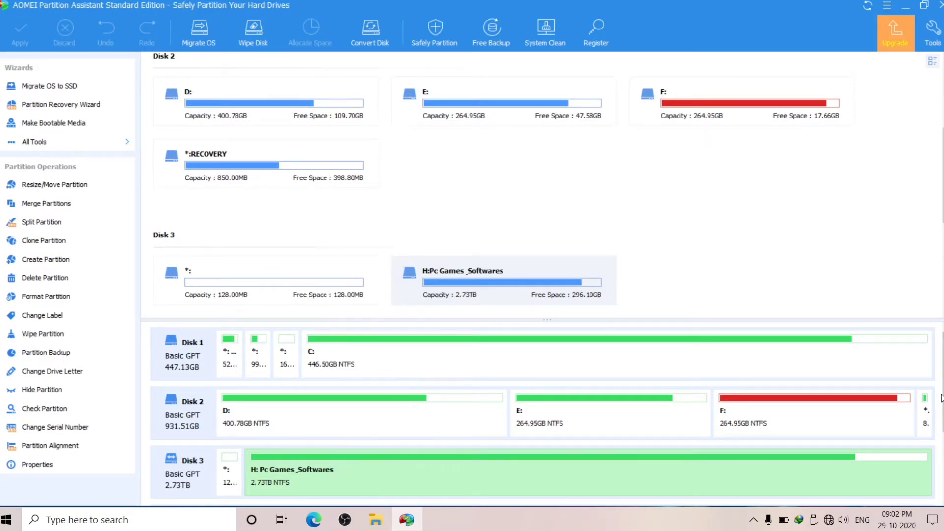
pyautogui.scroll(-2, 541, 418)
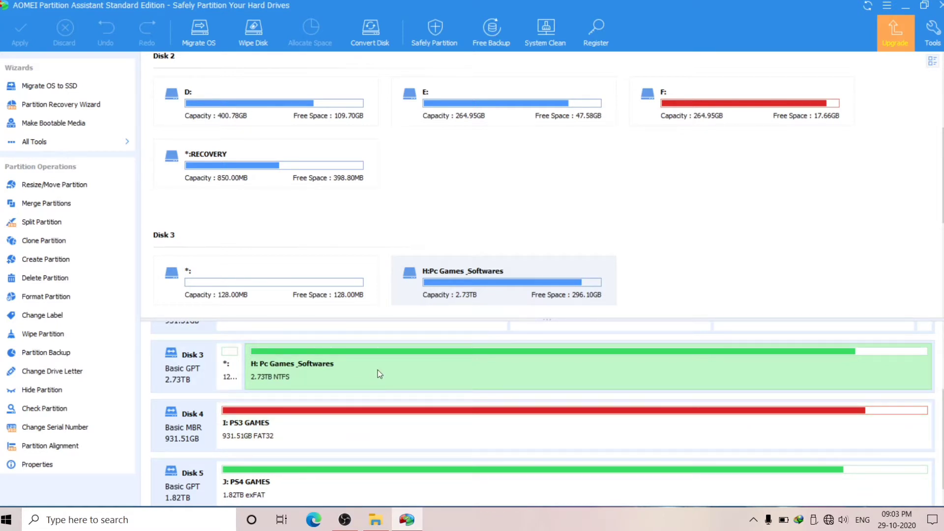
# - View the file systems offered for formatting the H: partition and the cluster sizes available with FAT32, leaving without formatting
pyautogui.rightClick(337, 366)
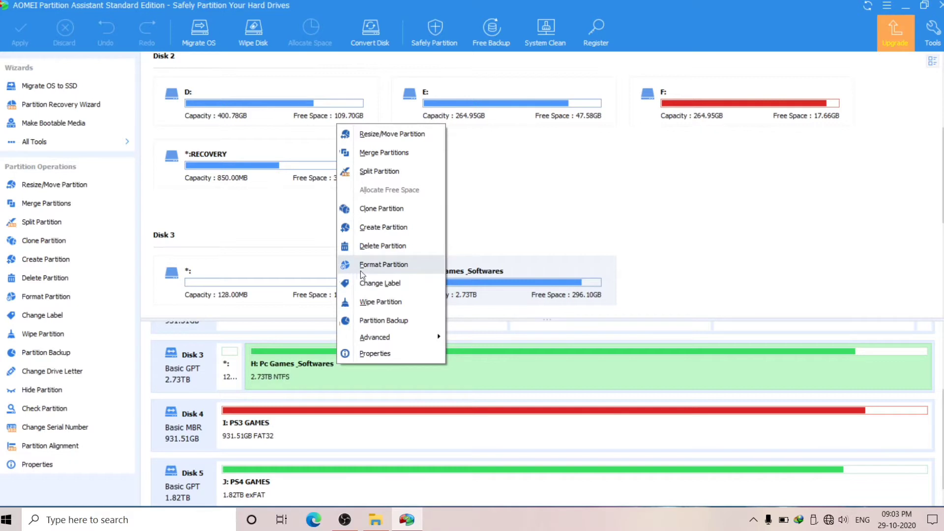
pyautogui.click(385, 265)
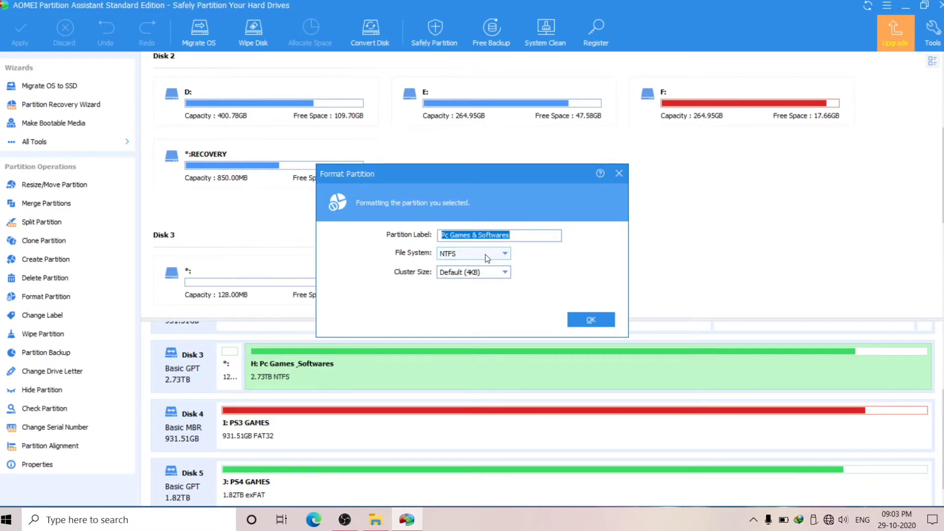
pyautogui.click(507, 253)
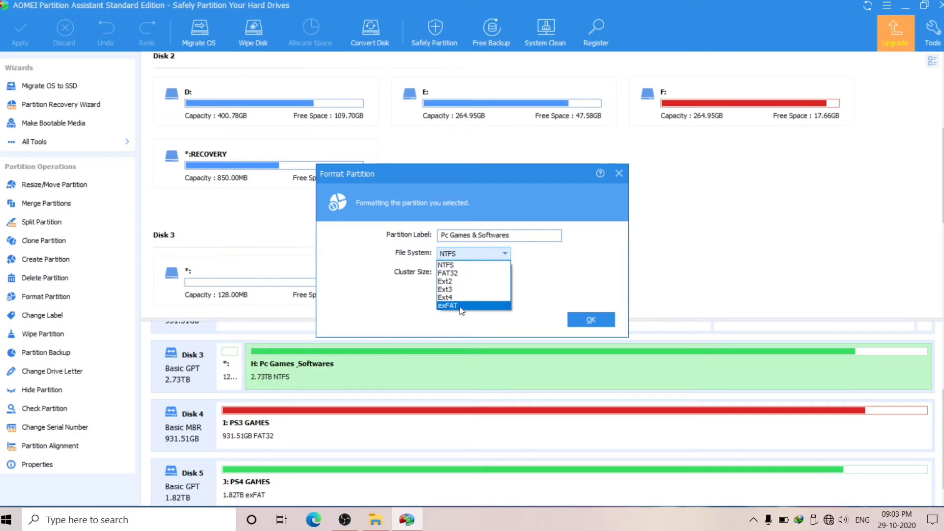
pyautogui.click(467, 272)
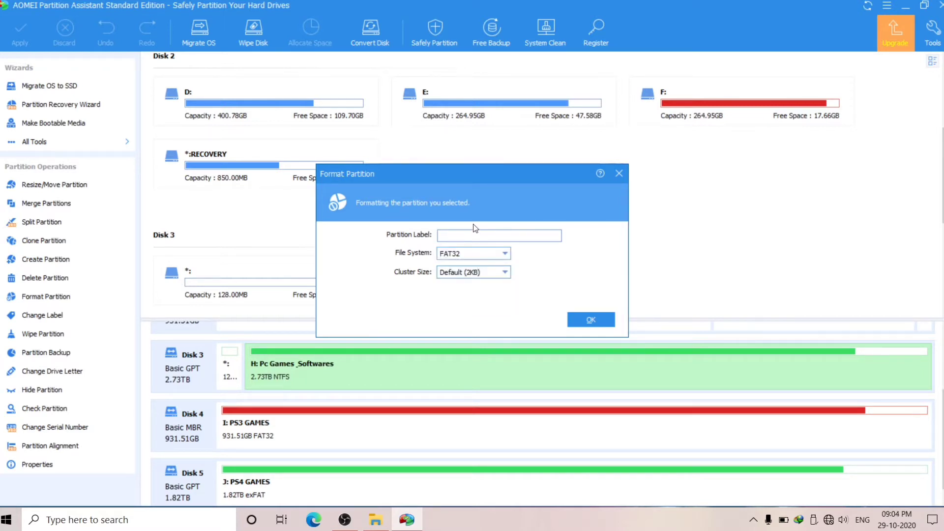
pyautogui.click(504, 276)
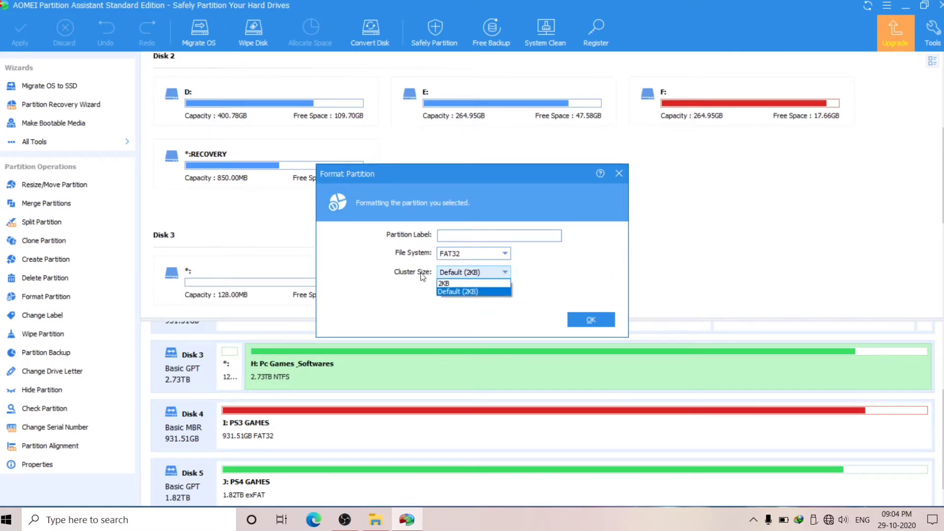
pyautogui.click(475, 274)
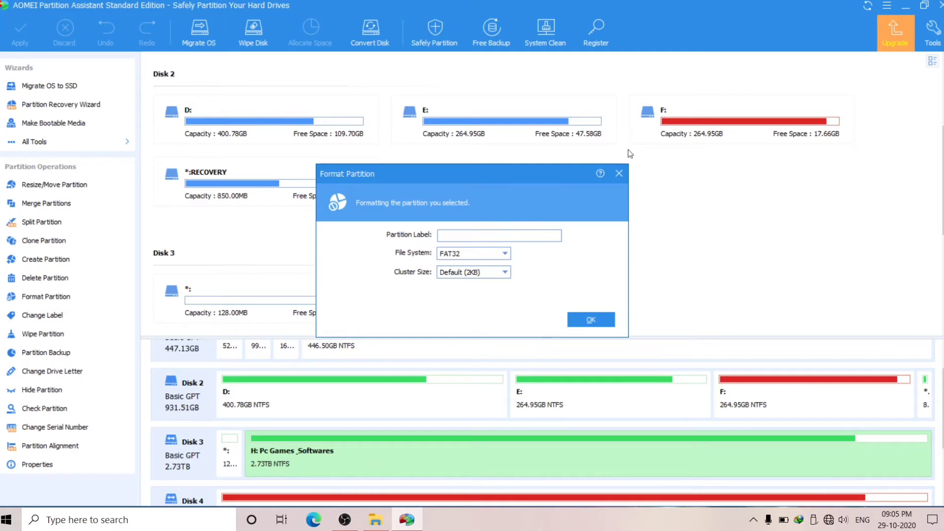
pyautogui.click(622, 177)
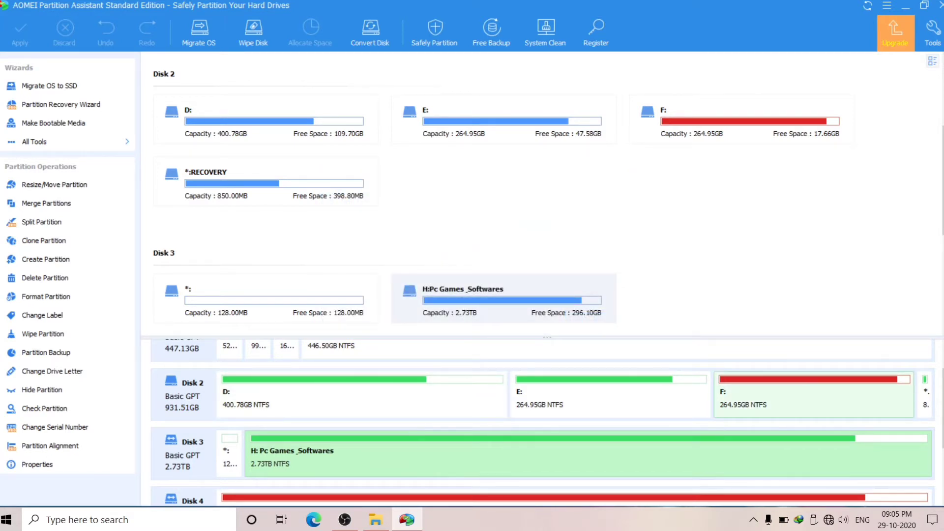
# - Compare the file systems of the PS3 GAMES (I:) and PS4 GAMES (J:) partitions in the disk list
pyautogui.scroll(-3, 547, 386)
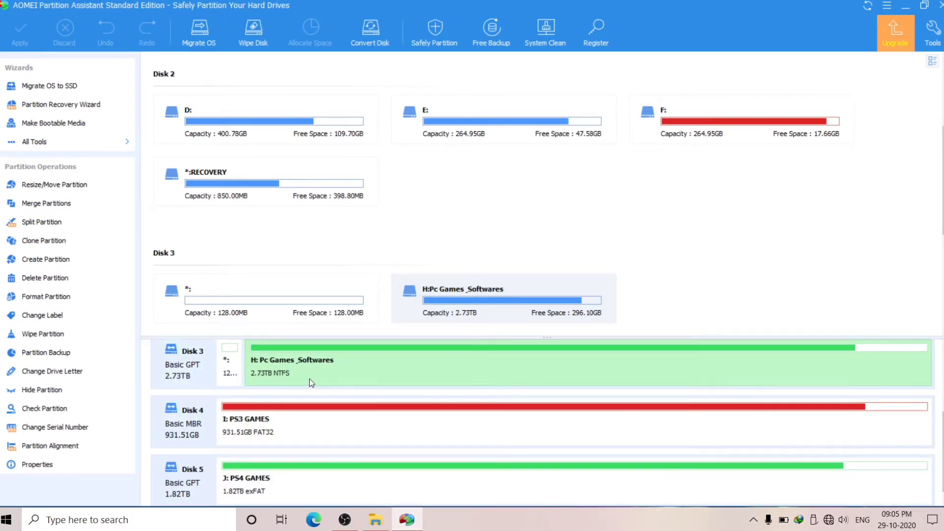
pyautogui.click(309, 426)
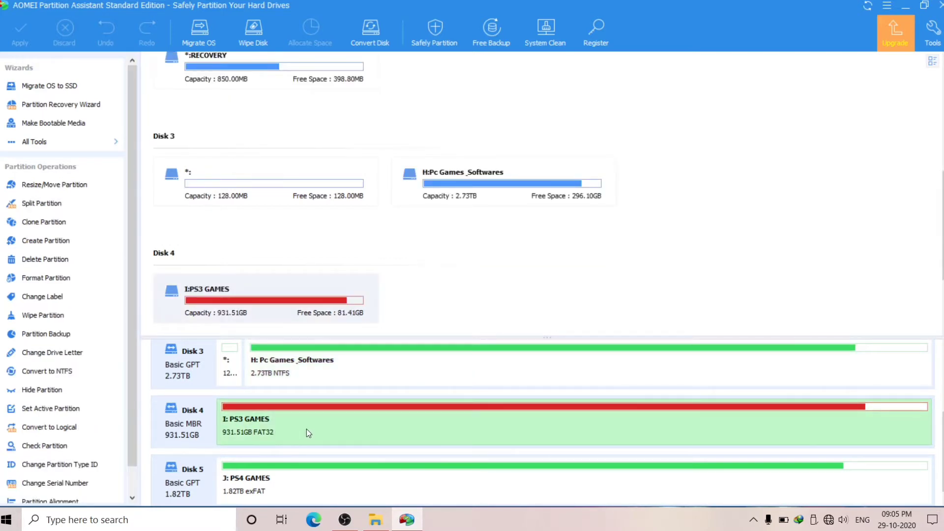
pyautogui.click(308, 473)
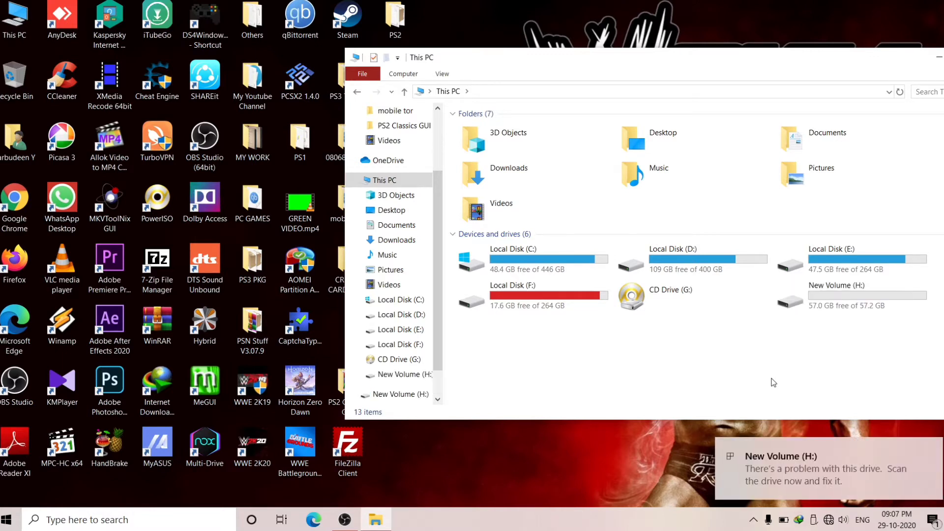
# - Open and dismiss the scan-and-fix prompt for New Volume (H:) without scanning, and check the drive's properties
pyautogui.click(828, 455)
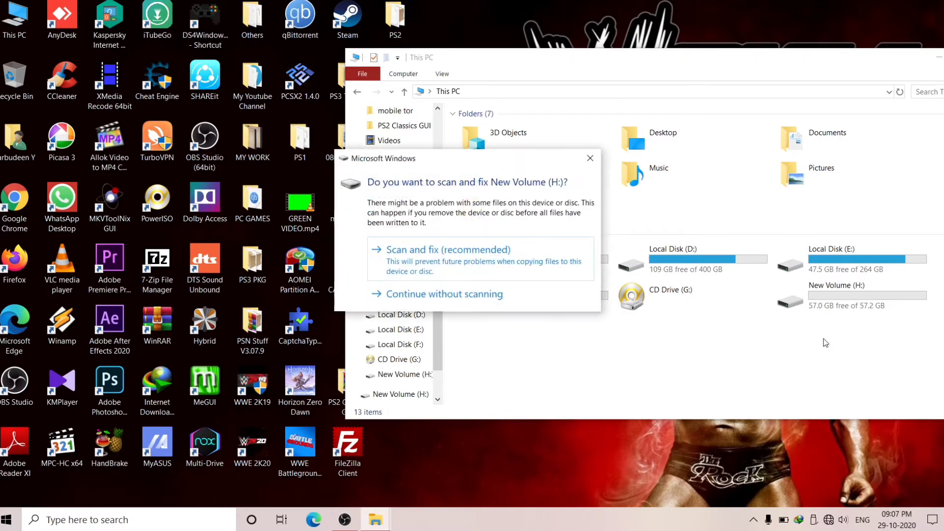
pyautogui.click(590, 158)
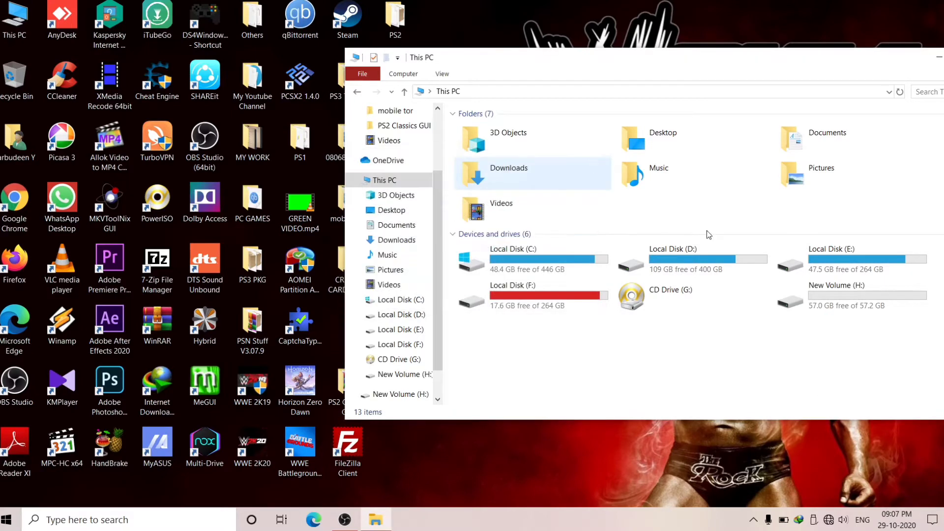
pyautogui.click(834, 294)
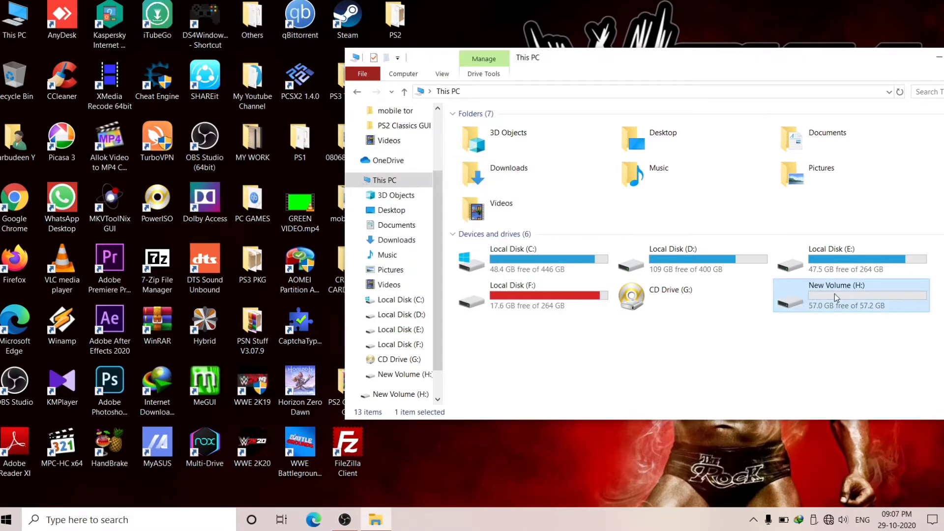
pyautogui.rightClick(834, 294)
pyautogui.click(802, 497)
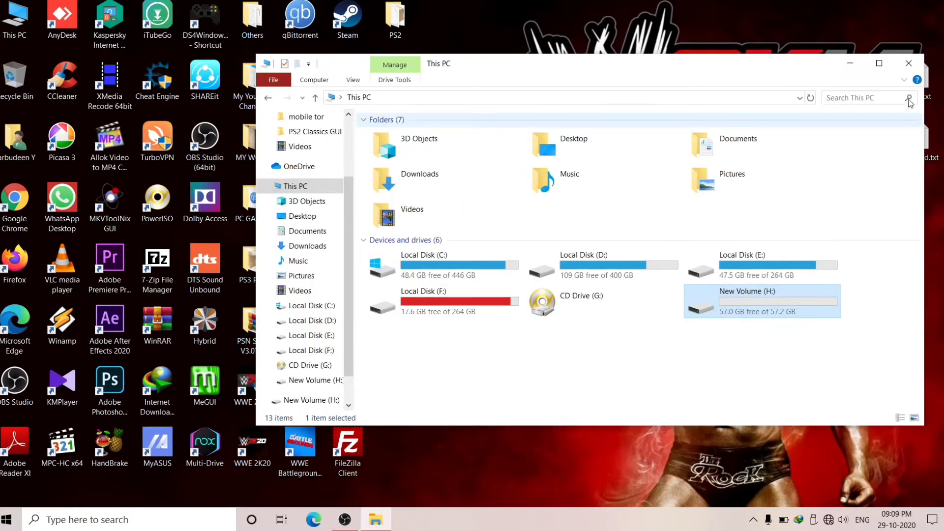
# - Close the This PC window and launch AOMEI Partition Assistant, leaving it minimized
pyautogui.click(910, 63)
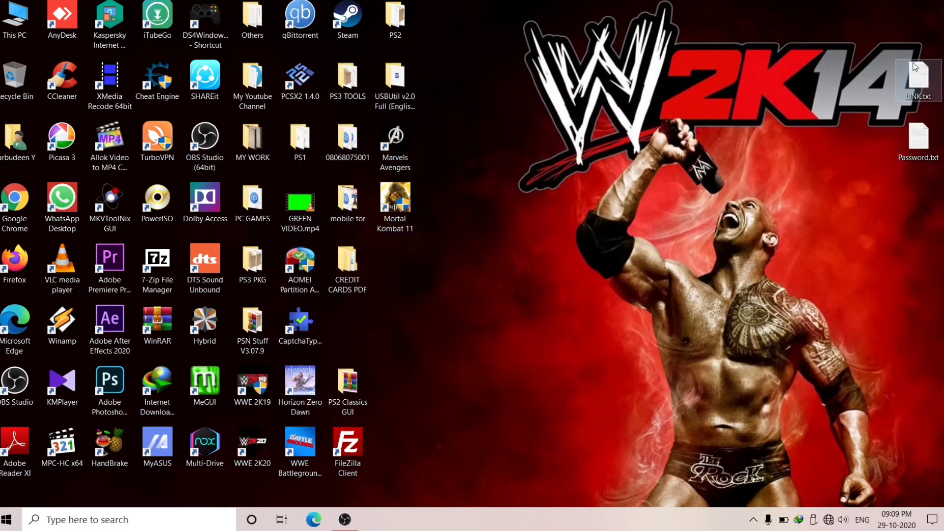
pyautogui.doubleClick(305, 281)
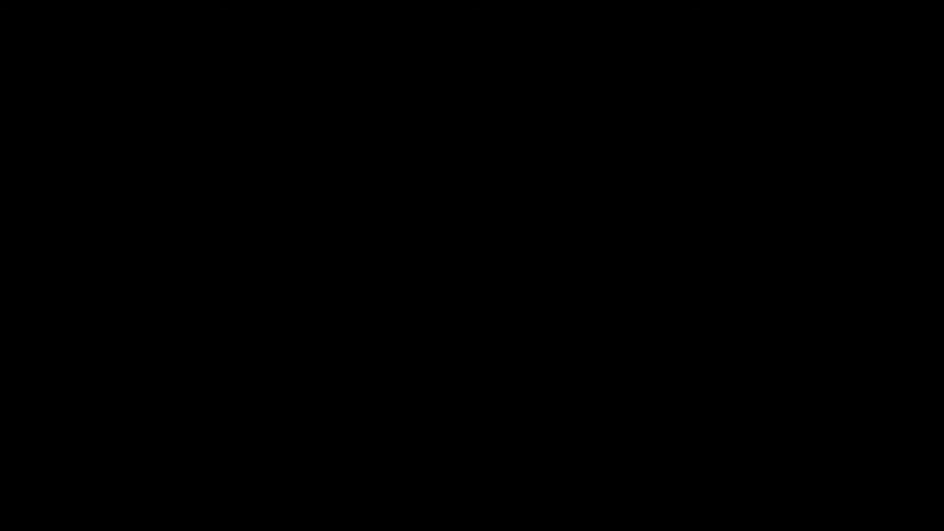
pyautogui.click(456, 339)
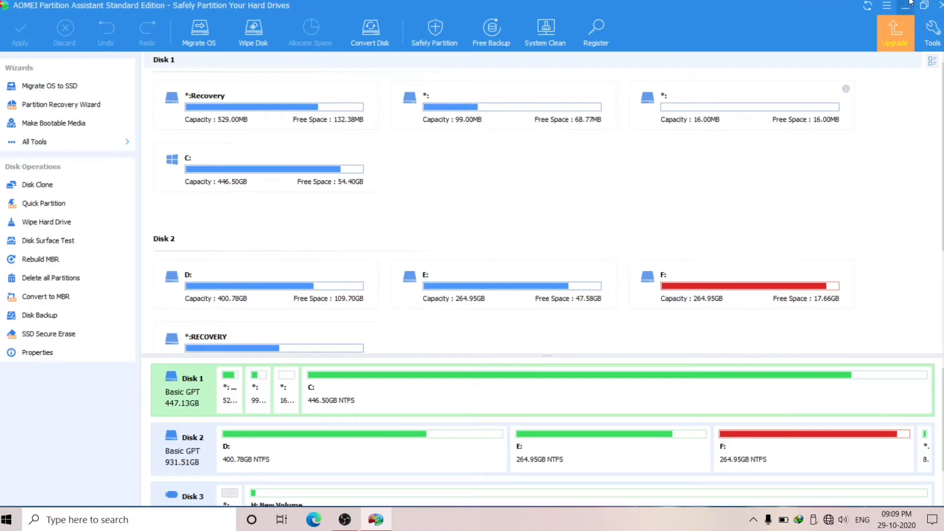
pyautogui.click(906, 6)
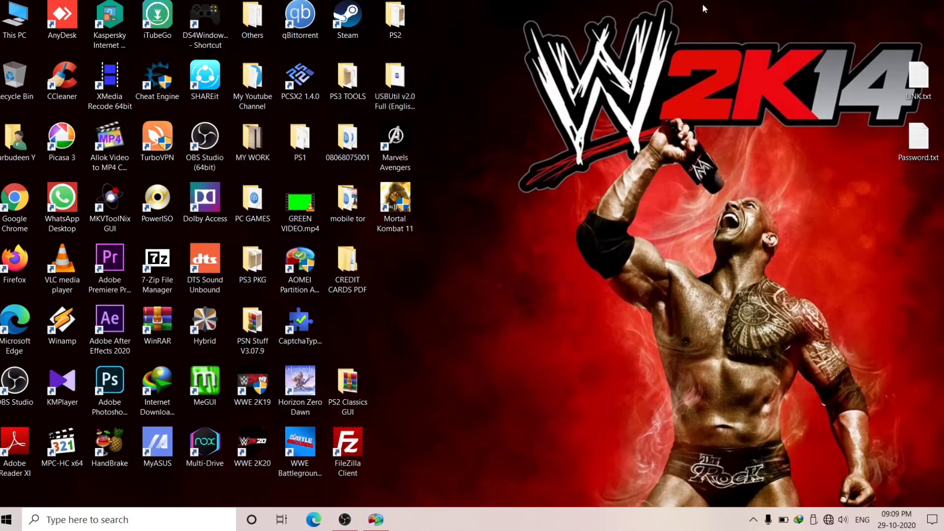
# - Open New Volume (H:) from This PC and look over all the files and folders stored on it
pyautogui.doubleClick(15, 19)
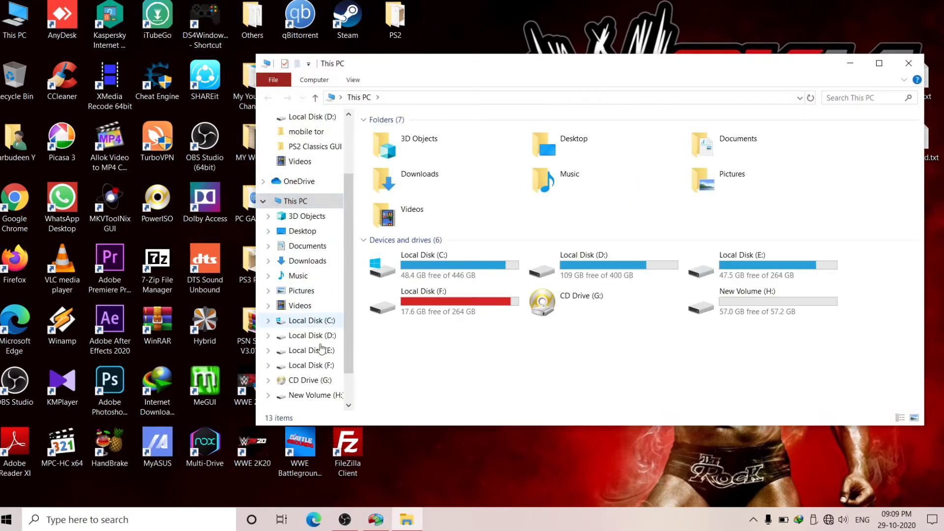
pyautogui.click(316, 398)
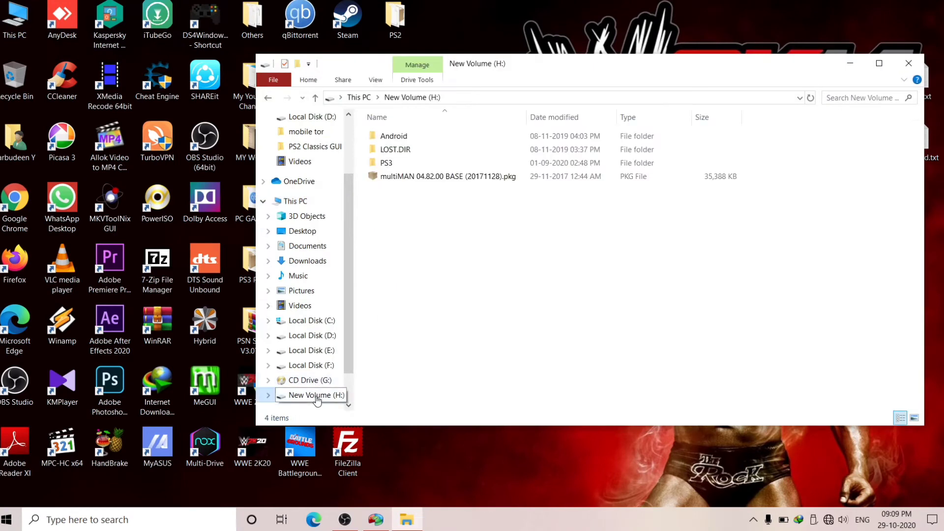
pyautogui.click(441, 196)
pyautogui.hotkey('ctrl', 'a')
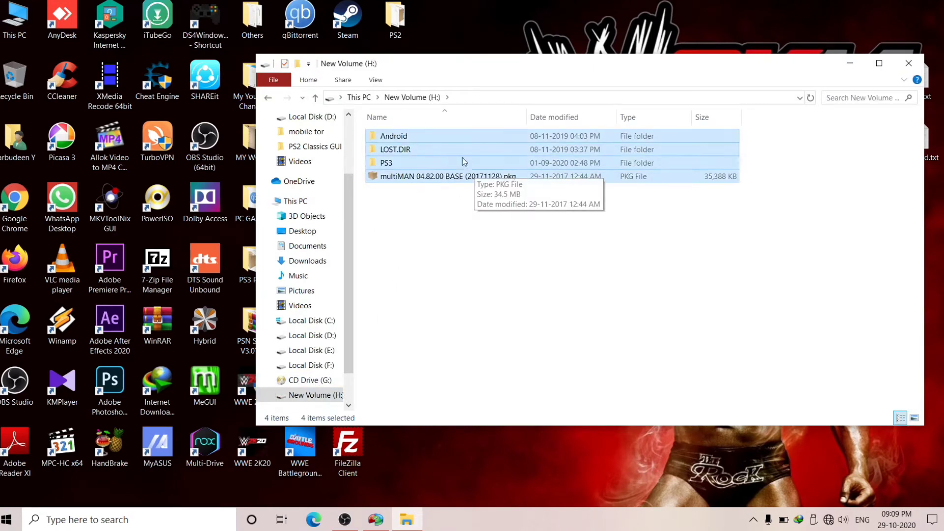
pyautogui.click(433, 205)
# - Open the UPDATE subfolder of the PS3 folder on New Volume (H:) and select the PS3UPDAT.PUP file
pyautogui.doubleClick(385, 157)
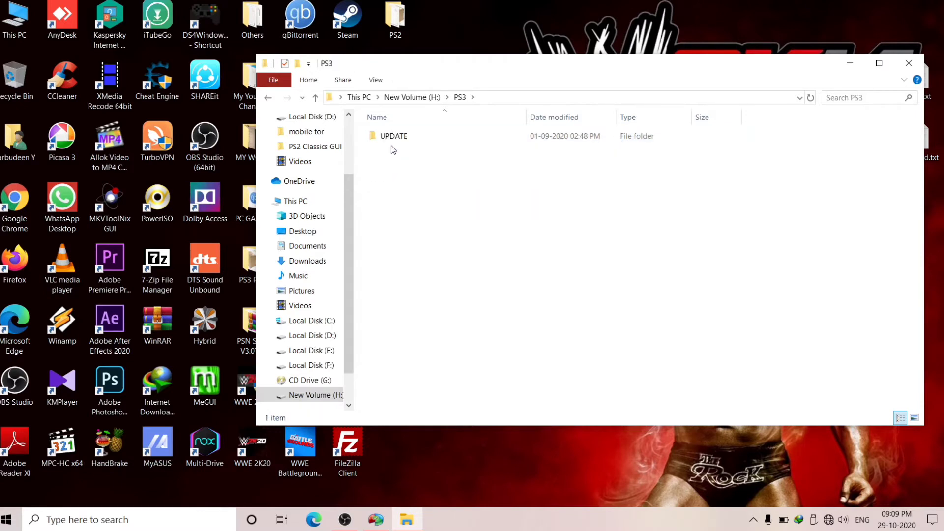
pyautogui.doubleClick(399, 138)
pyautogui.click(400, 138)
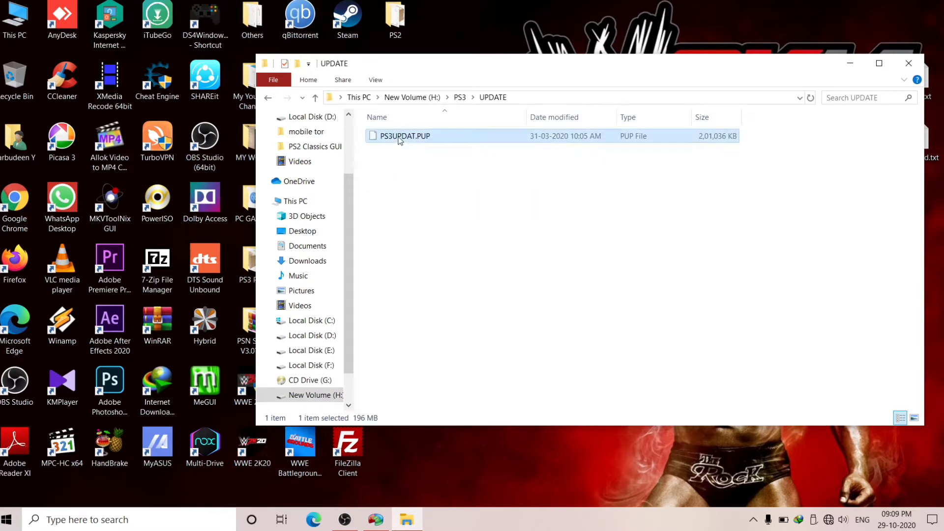
# - Return to the root of New Volume (H:), highlight the multiMAN 04.82.00 BASE package, and close the file window
pyautogui.hotkey('alt', 'Up')
pyautogui.hotkey('alt', 'Up')
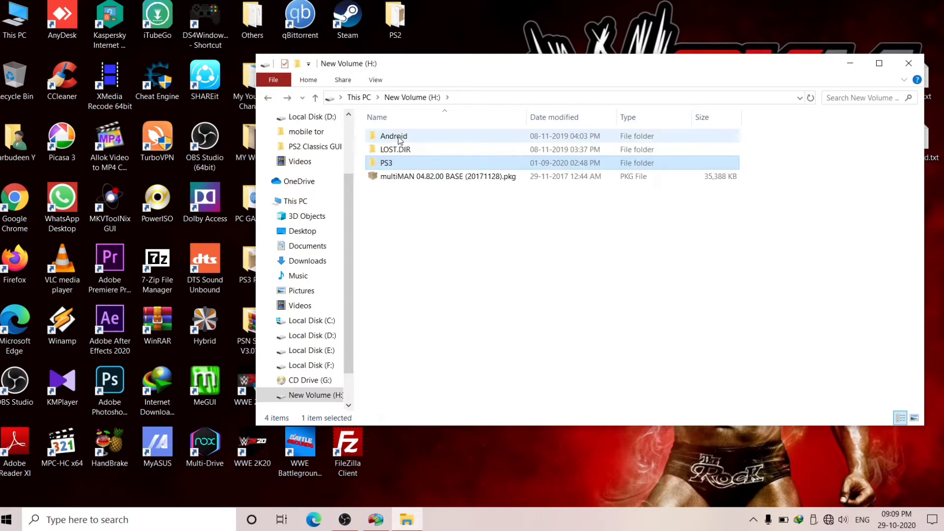
pyautogui.press('Down')
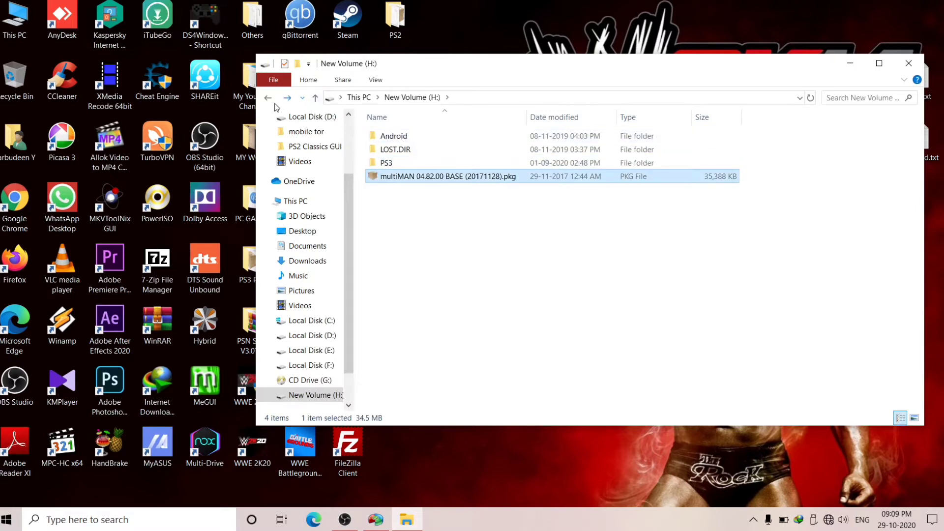
pyautogui.hotkey('alt', 'Up')
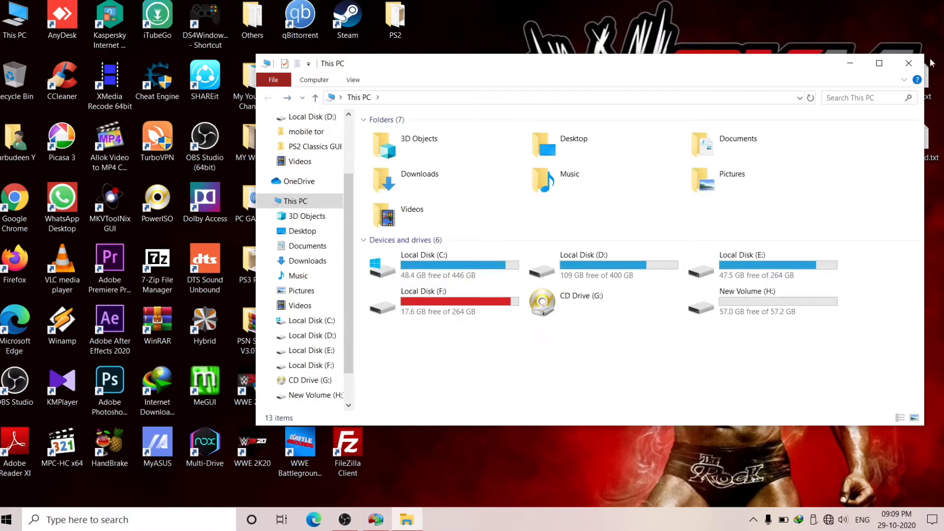
pyautogui.click(909, 64)
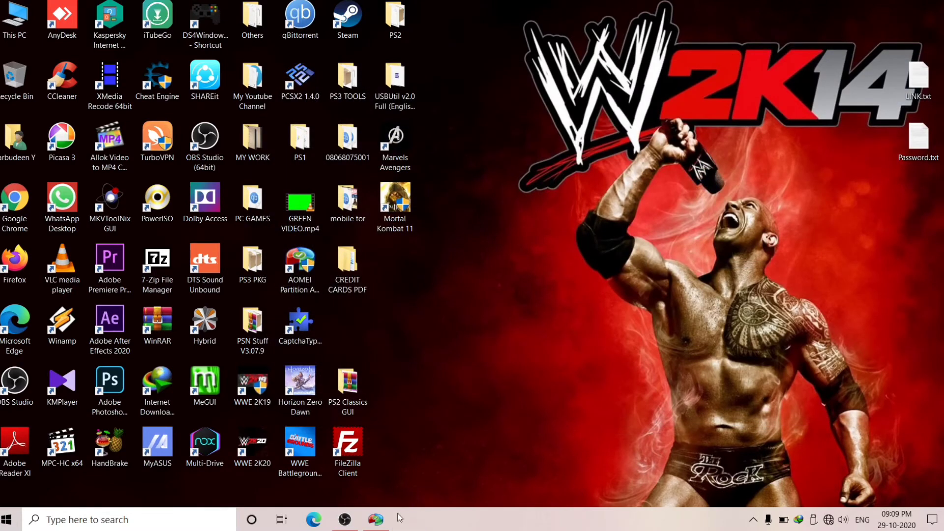
# - Switch to AOMEI Partition Assistant and queue a format of the H: New Volume partition with the NTFS file system
pyautogui.click(376, 522)
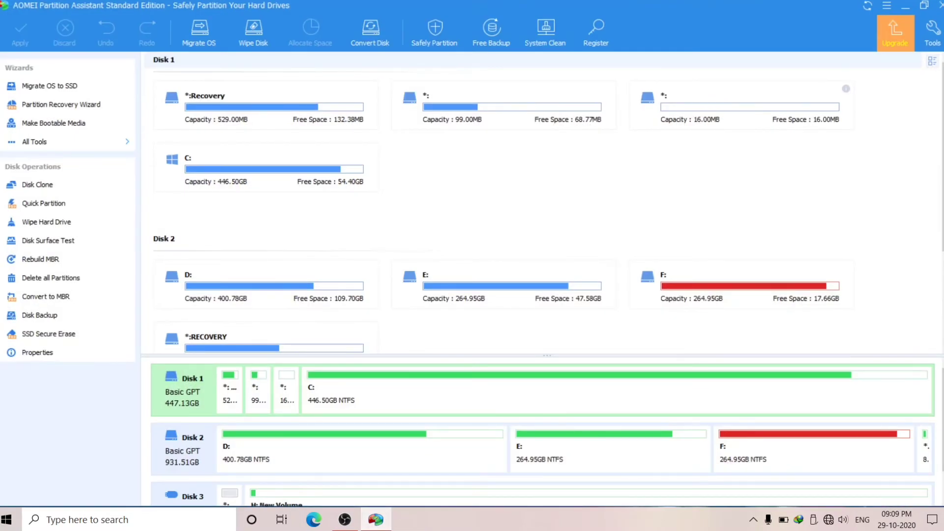
pyautogui.scroll(-1, 542, 432)
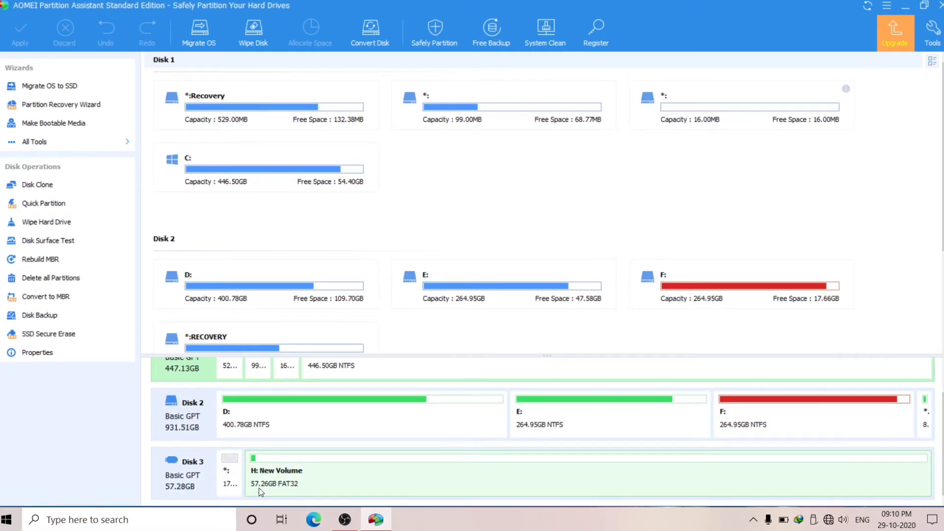
pyautogui.click(334, 480)
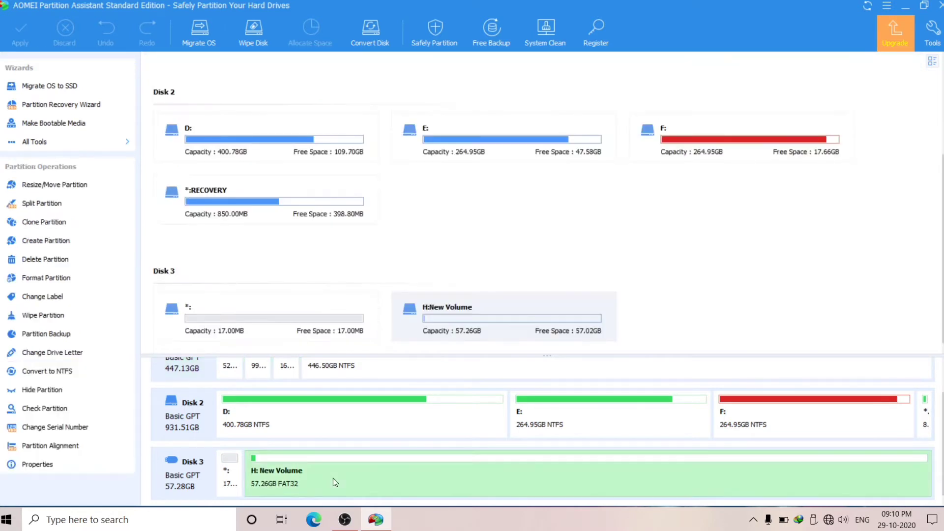
pyautogui.rightClick(304, 487)
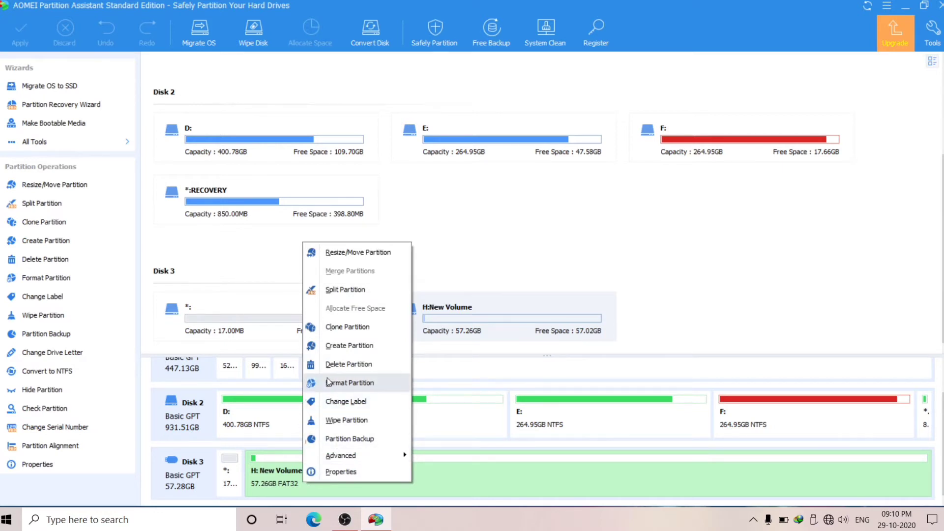
pyautogui.click(365, 382)
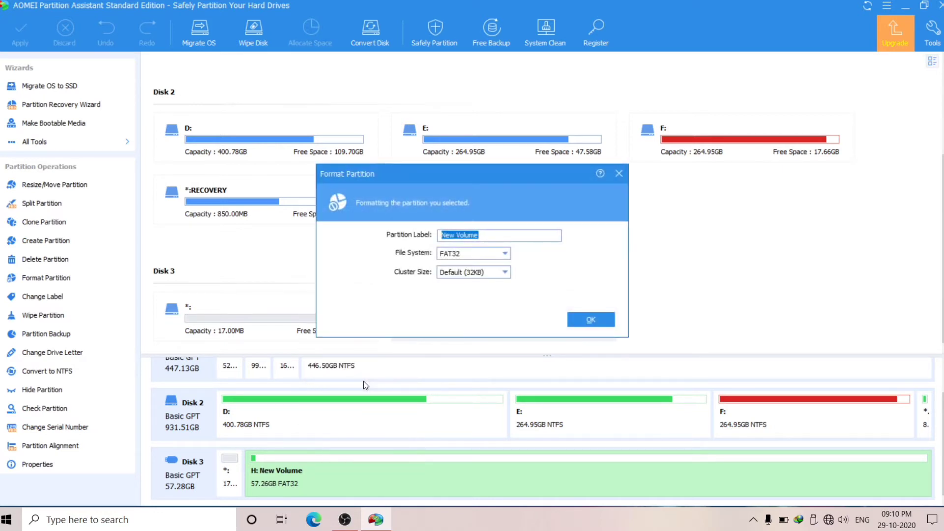
pyautogui.click(476, 255)
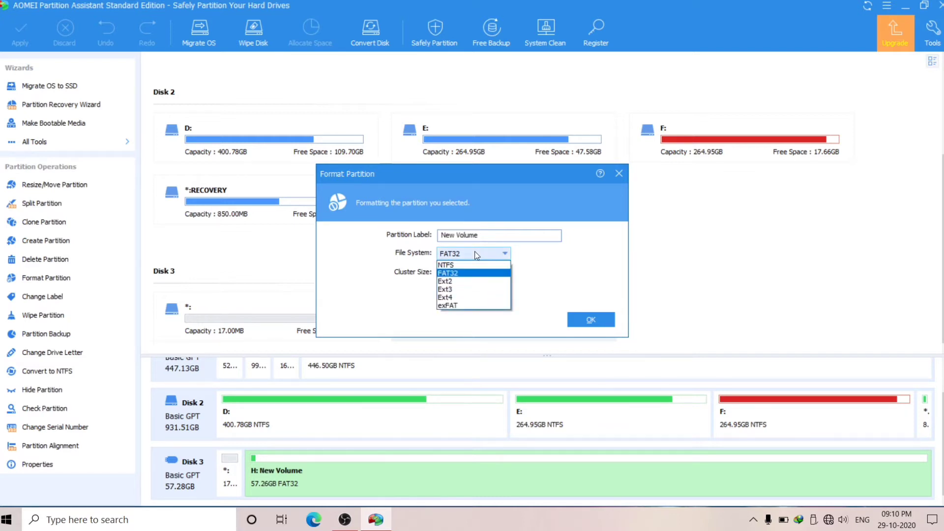
pyautogui.click(454, 266)
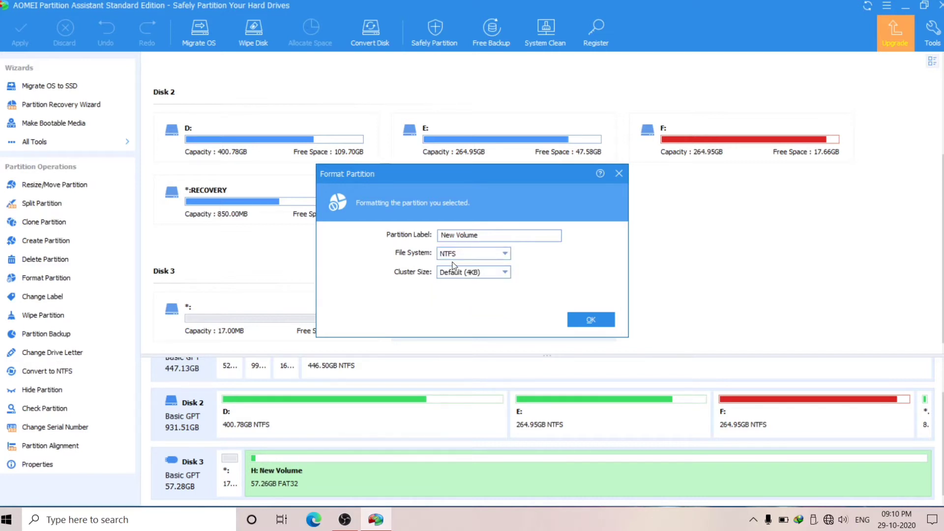
pyautogui.click(588, 321)
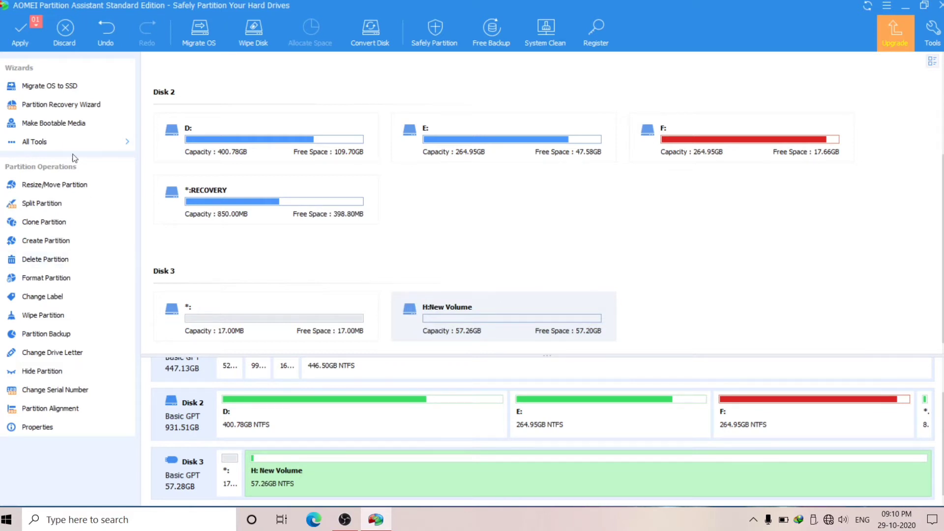
# - Open the pending operations for applying and review the drive letter, file system, label, cluster size and size of the queued format
pyautogui.click(22, 29)
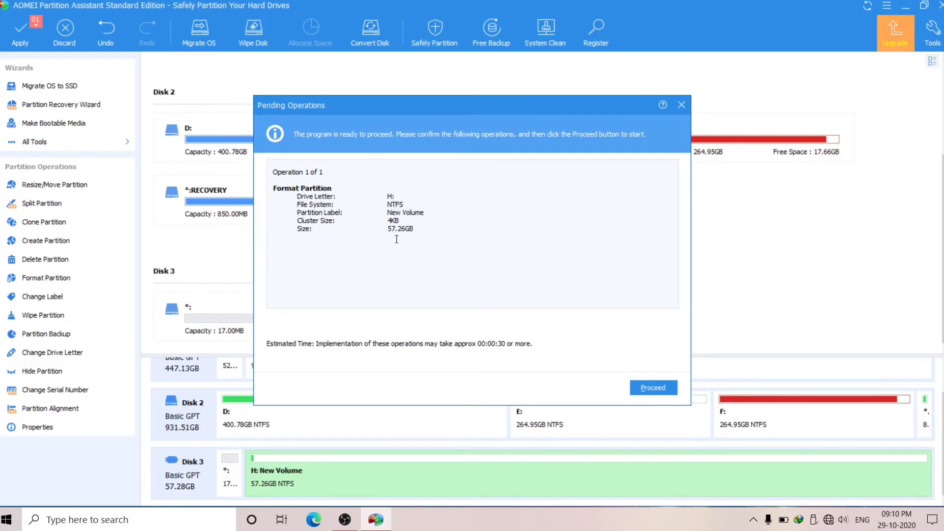
pyautogui.moveTo(391, 196); pyautogui.dragTo(427, 253)
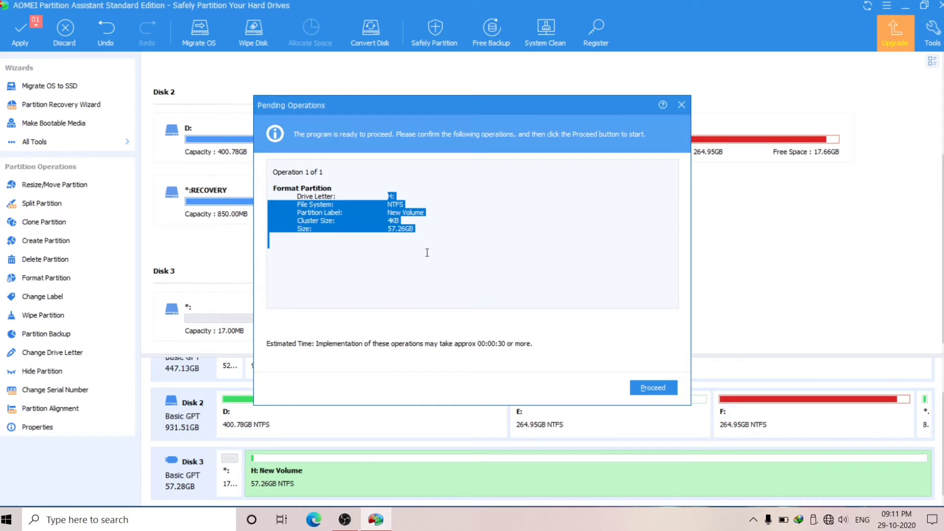
pyautogui.moveTo(381, 187); pyautogui.dragTo(434, 254)
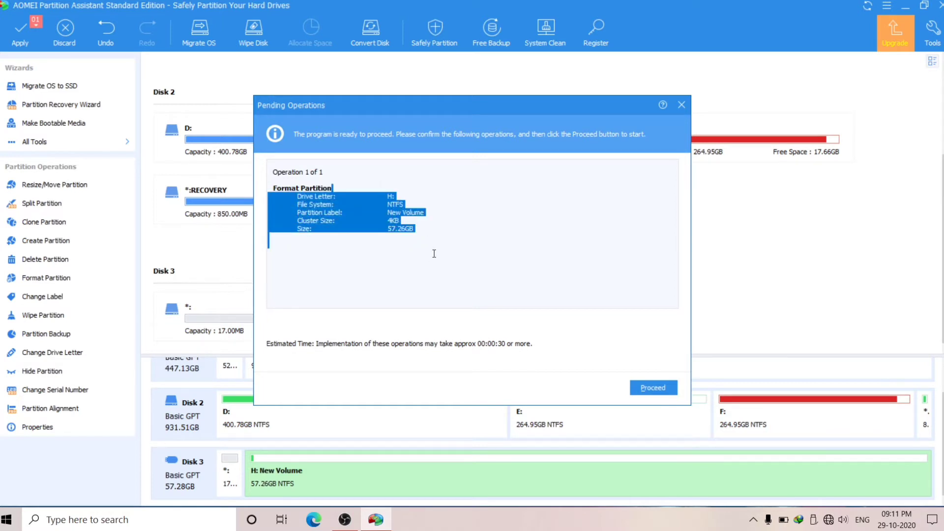
pyautogui.click(466, 272)
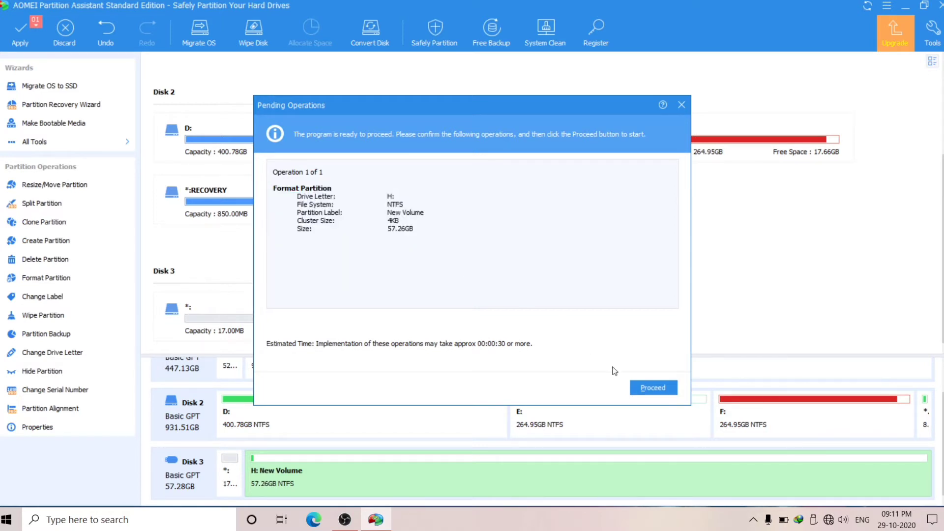
# - Try to start the pending format of H:, and dismiss the power warning each time
pyautogui.click(649, 391)
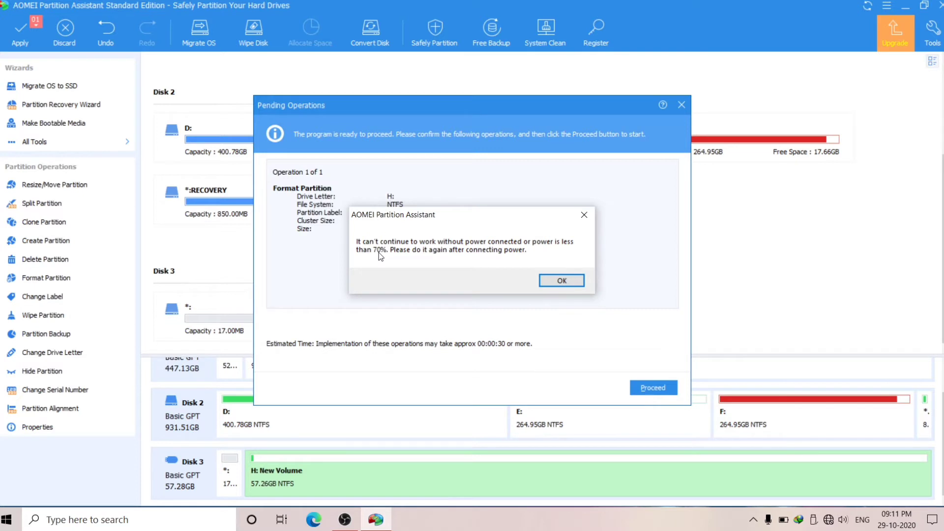
pyautogui.click(554, 281)
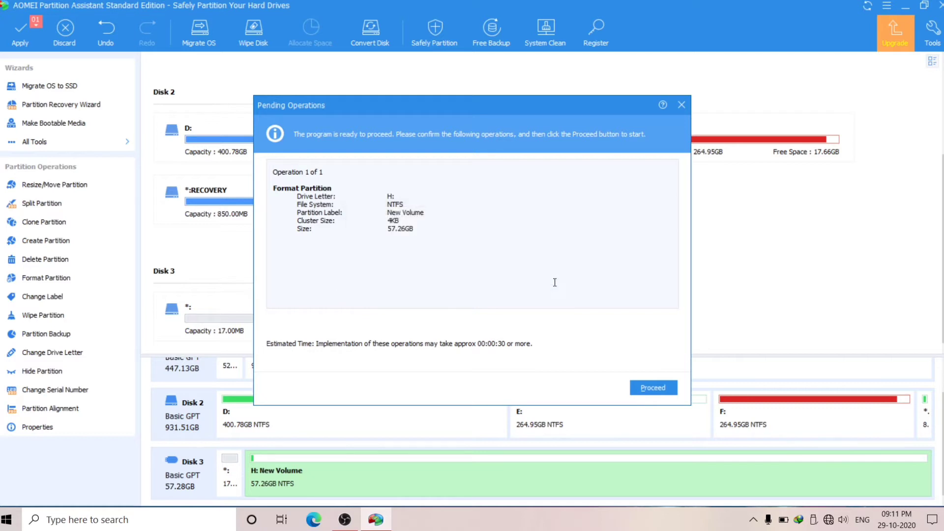
pyautogui.click(657, 390)
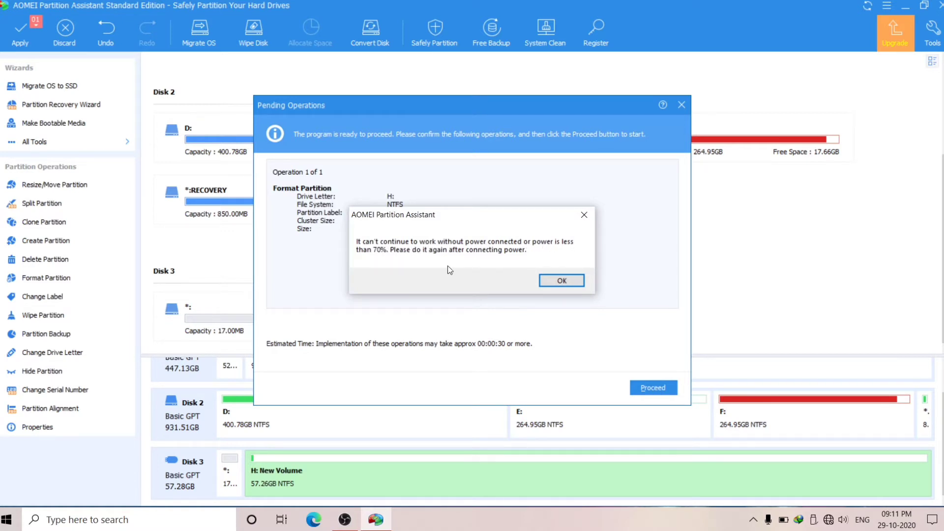
pyautogui.moveTo(790, 523)
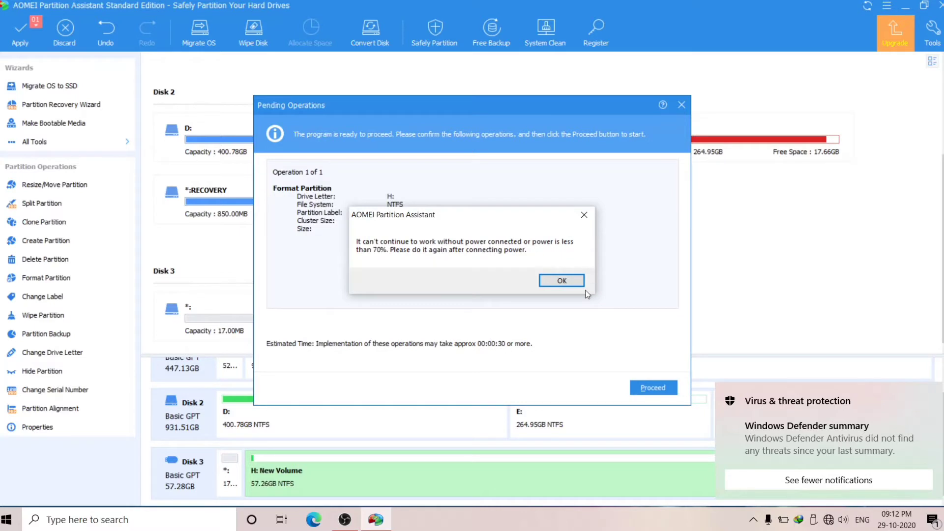
pyautogui.click(576, 281)
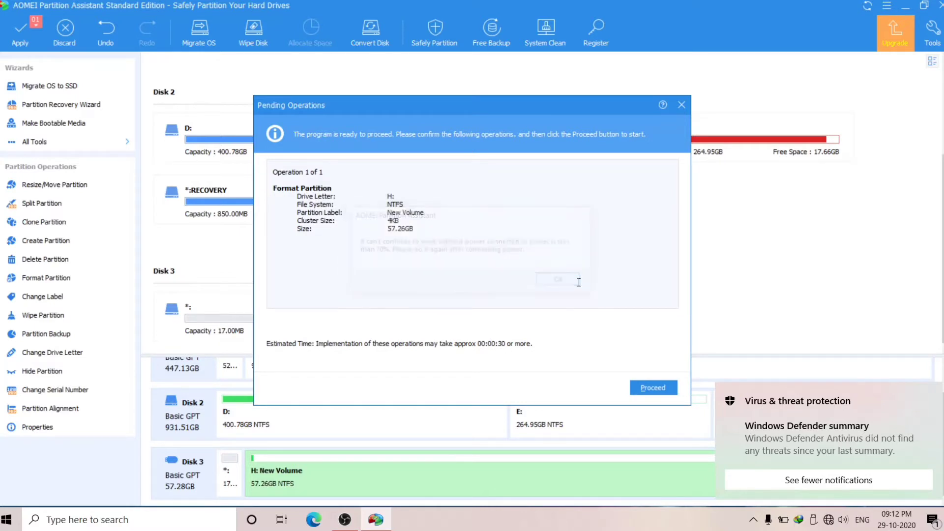
# - Proceed with the pending NTFS format of H:, confirm its start and completion, and select the formatted H: partition
pyautogui.click(647, 388)
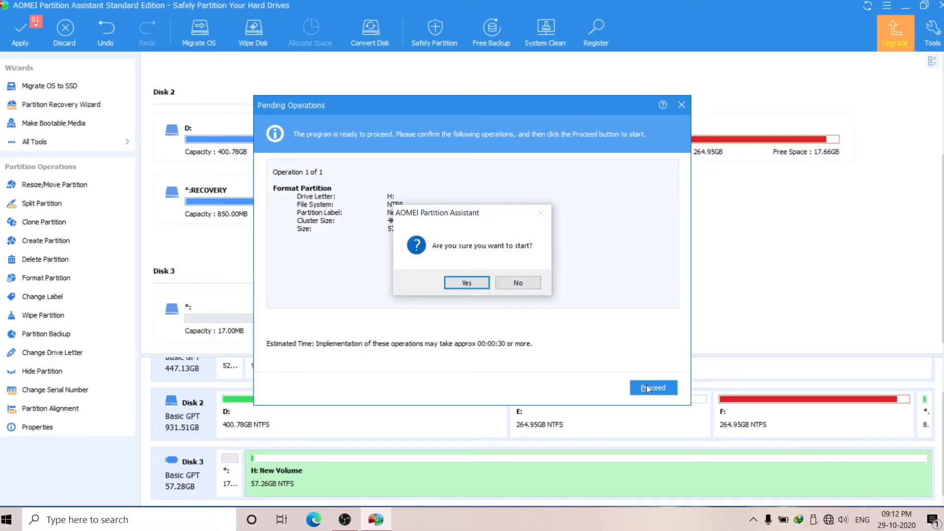
pyautogui.click(465, 283)
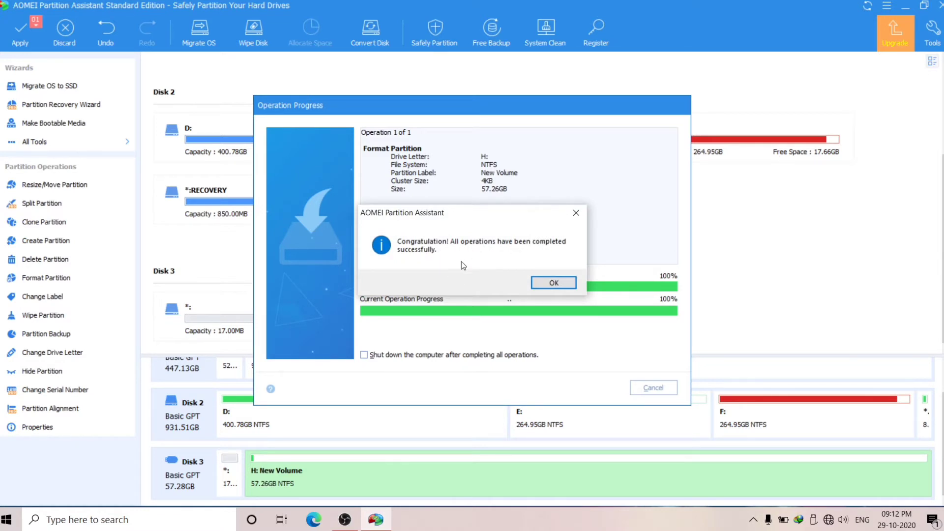
pyautogui.click(563, 287)
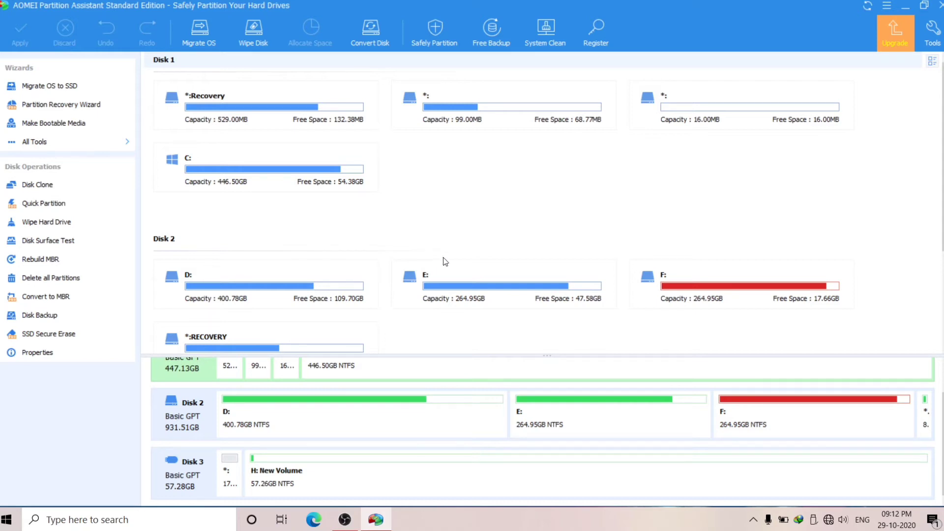
pyautogui.click(281, 486)
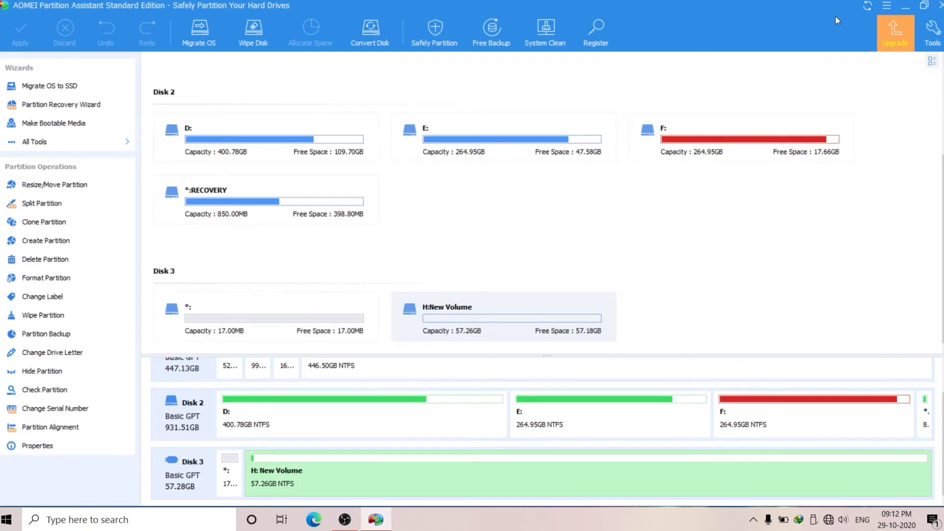
# - Minimize the partition manager, open This PC, and check the file system in the properties of New Volume (H:)
pyautogui.click(905, 5)
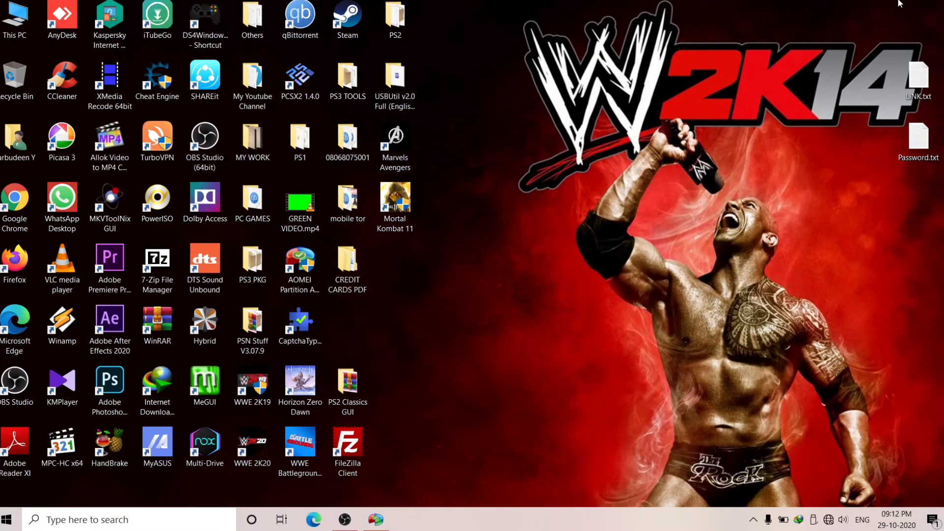
pyautogui.doubleClick(15, 22)
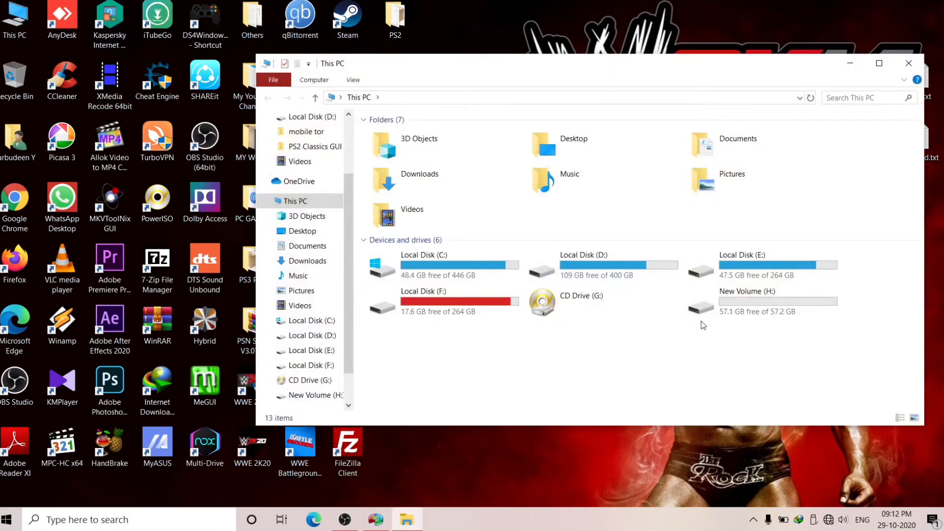
pyautogui.click(729, 305)
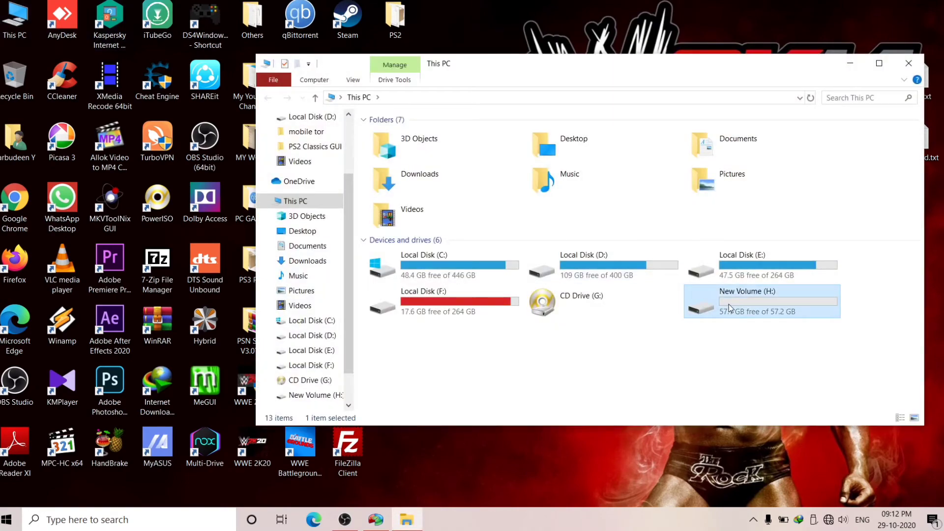
pyautogui.rightClick(730, 308)
pyautogui.click(786, 498)
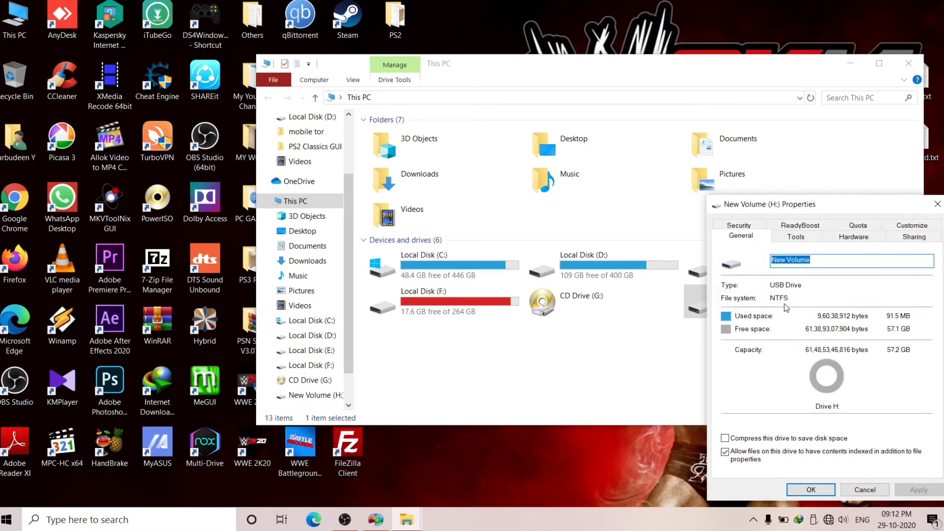
pyautogui.click(935, 203)
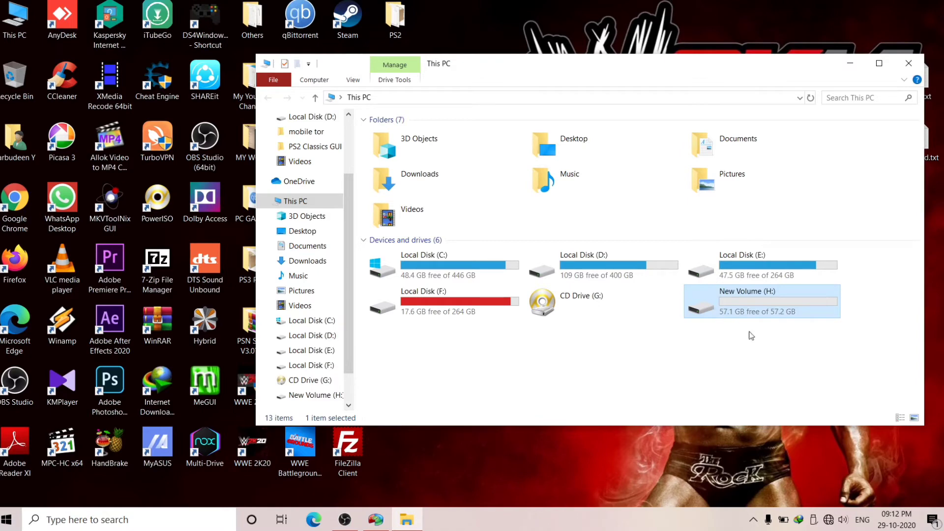
# - Switch to AOMEI Partition Assistant, open the format settings for the H: New Volume partition, and view the file system options
pyautogui.click(377, 512)
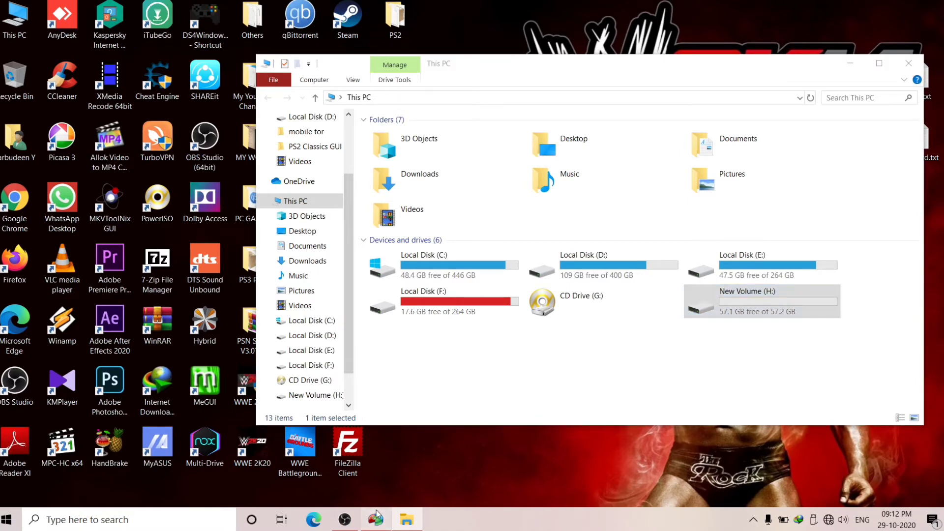
pyautogui.rightClick(362, 475)
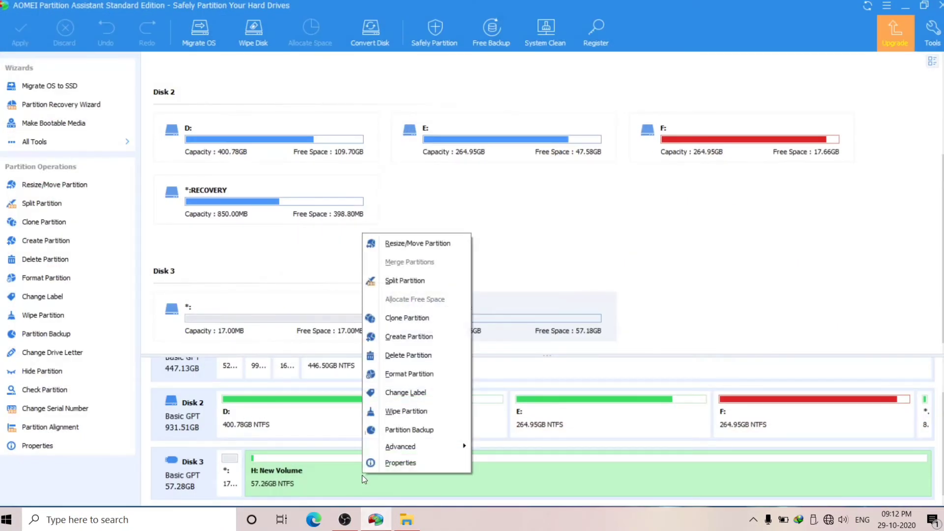
pyautogui.click(400, 373)
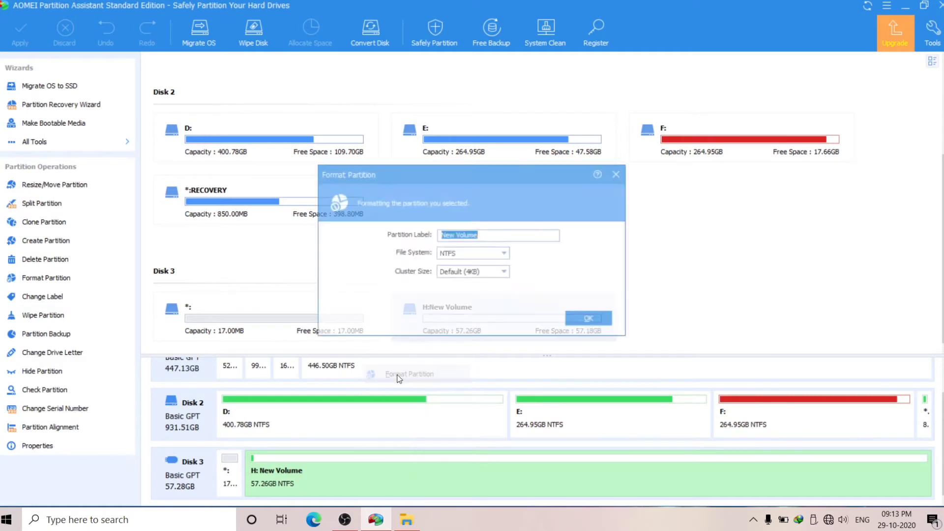
pyautogui.click(489, 252)
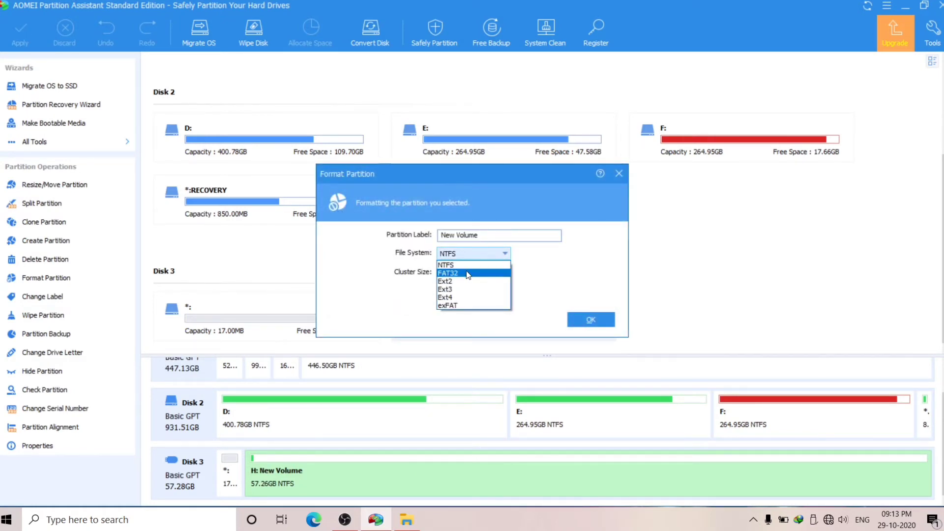
pyautogui.click(747, 241)
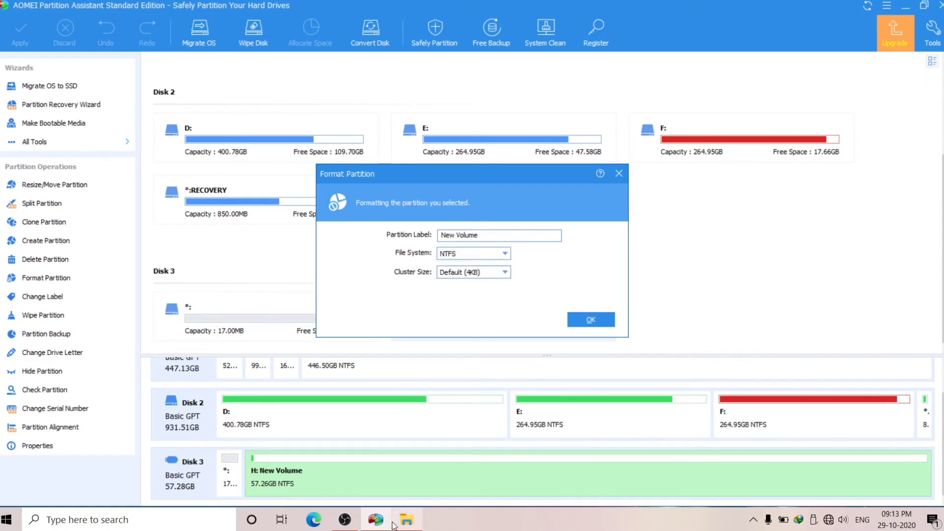
# - Switch to File Explorer, check which file systems the Windows format tool offers for New Volume (H:), and close it without formatting
pyautogui.click(407, 520)
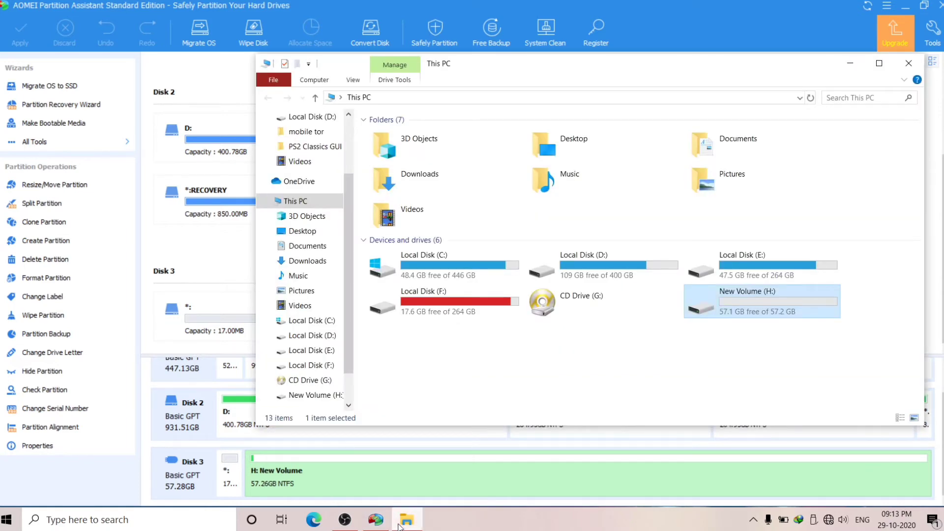
pyautogui.rightClick(766, 292)
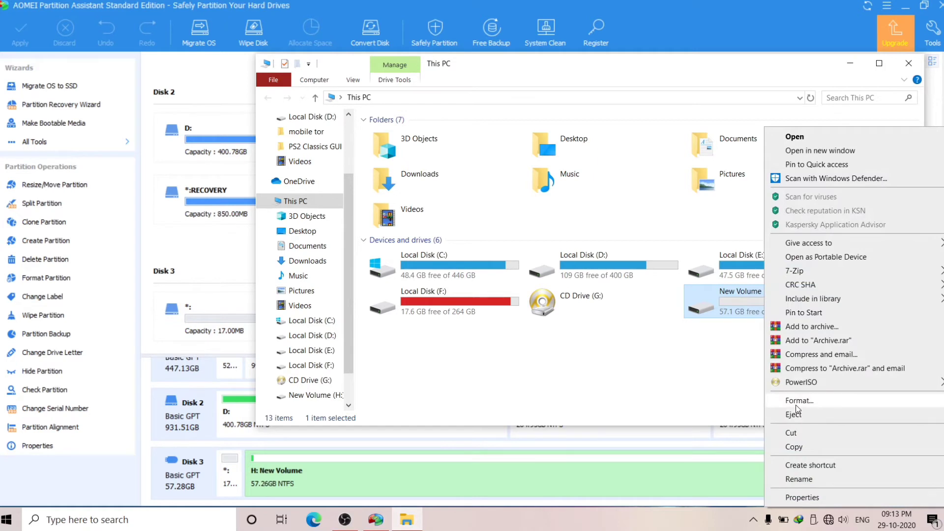
pyautogui.click(795, 401)
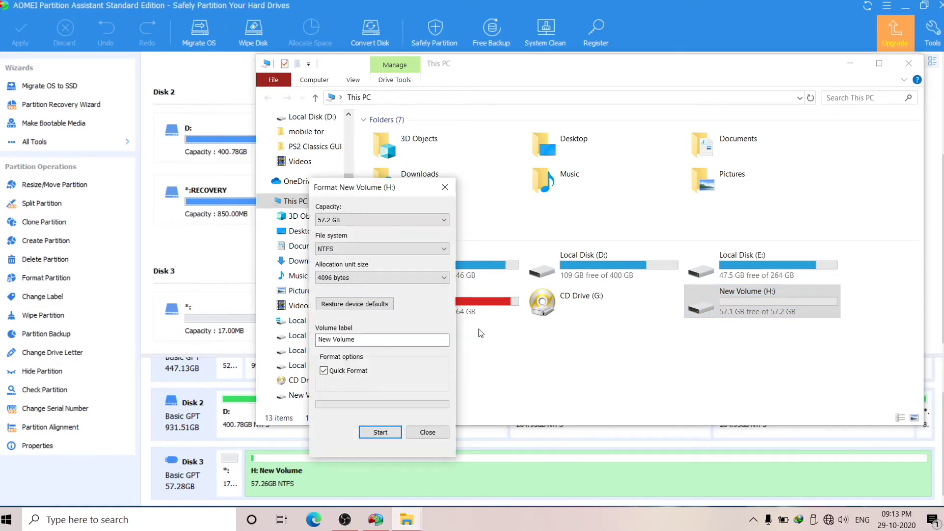
pyautogui.click(369, 250)
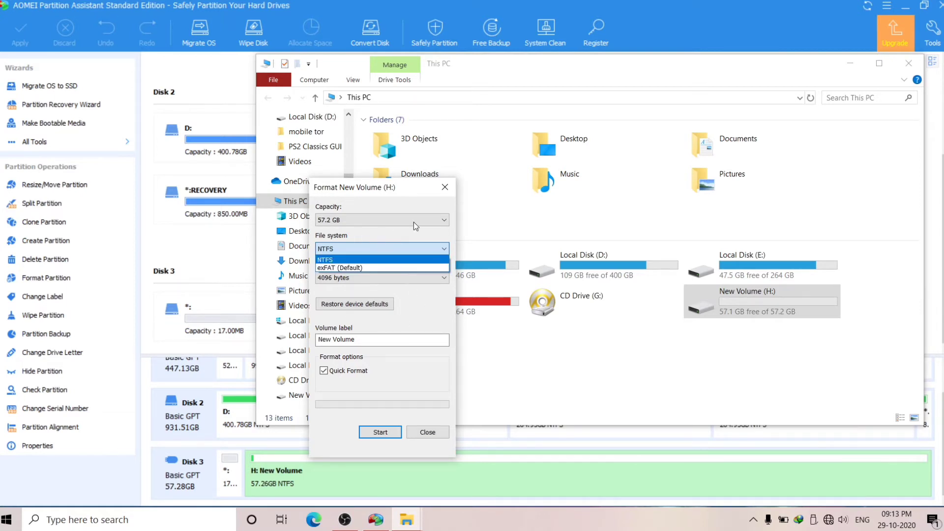
pyautogui.click(445, 189)
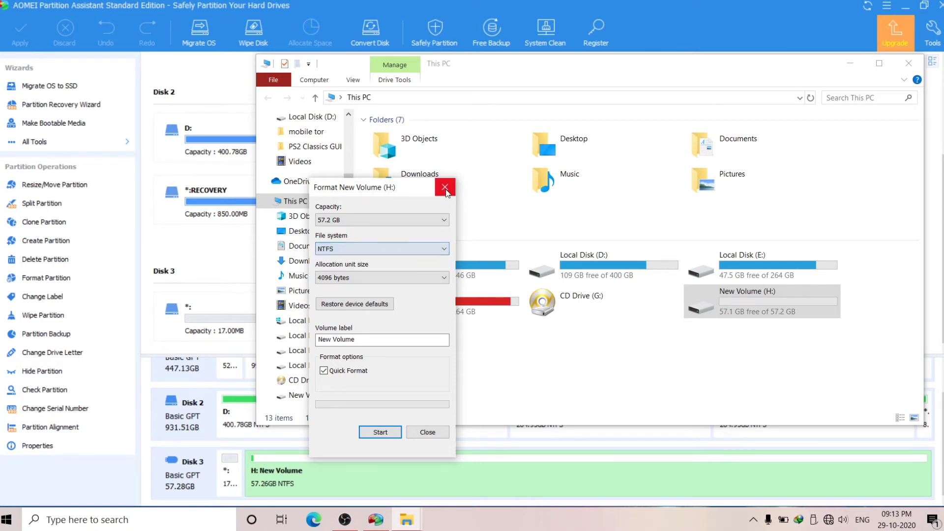
pyautogui.click(446, 190)
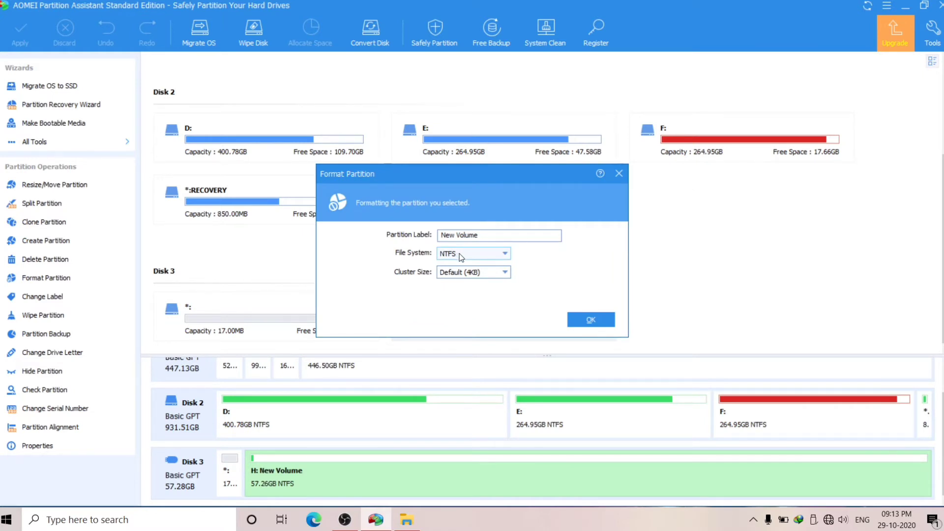
# - Queue a format of H: with FAT32 as the file system, the default 32KB cluster size and the label New Volume
pyautogui.click(461, 255)
pyautogui.click(464, 274)
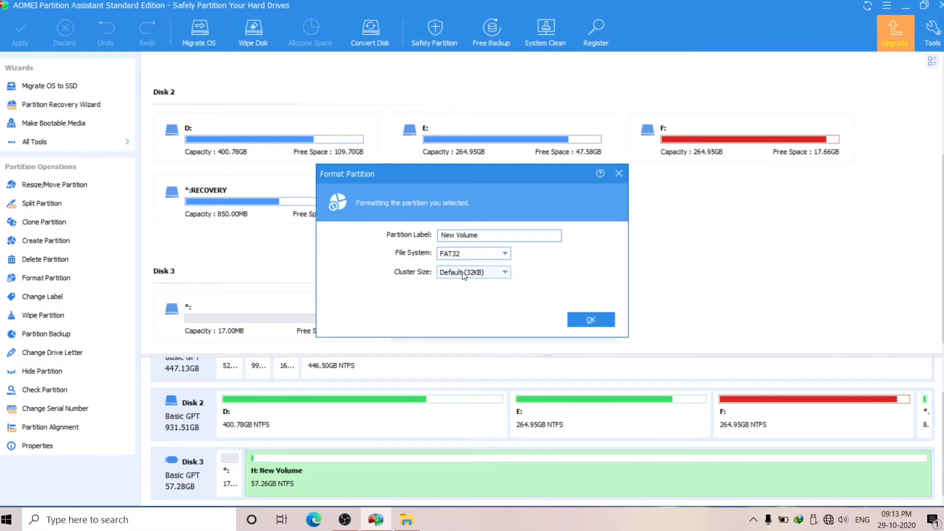
pyautogui.click(590, 321)
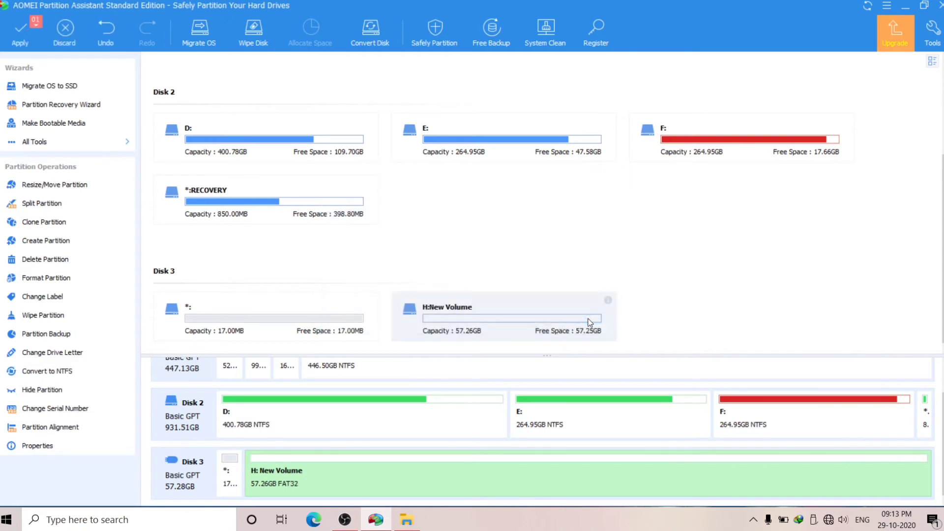
# - Apply the pending FAT32 format of H:, confirm its start and completion, and select the formatted partition
pyautogui.click(25, 34)
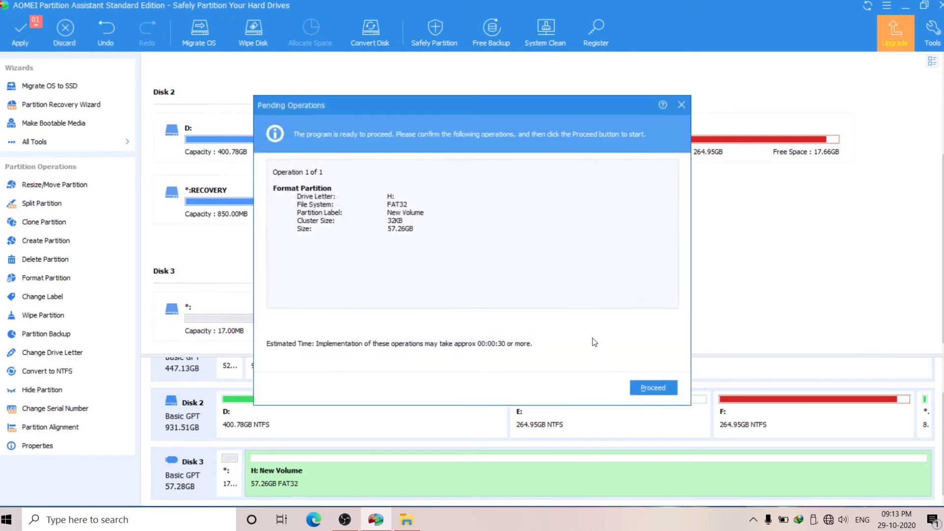
pyautogui.click(645, 387)
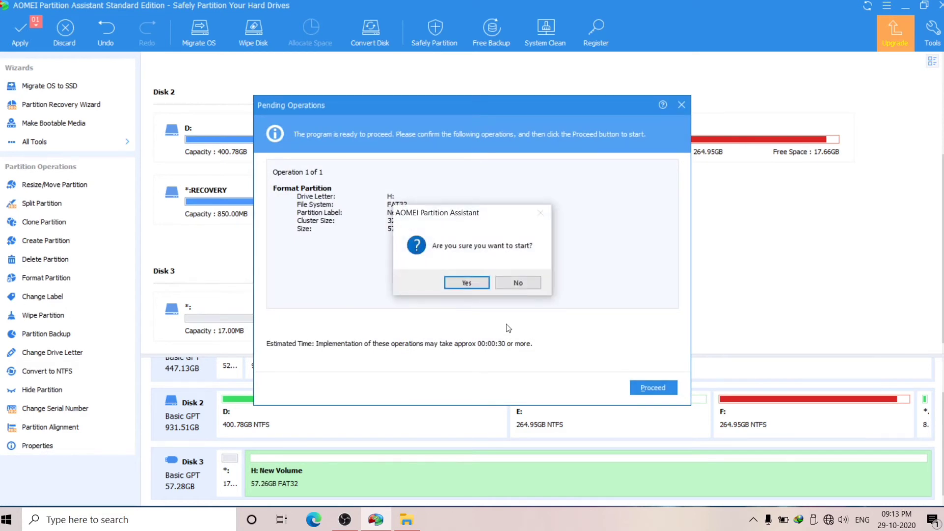
pyautogui.click(460, 284)
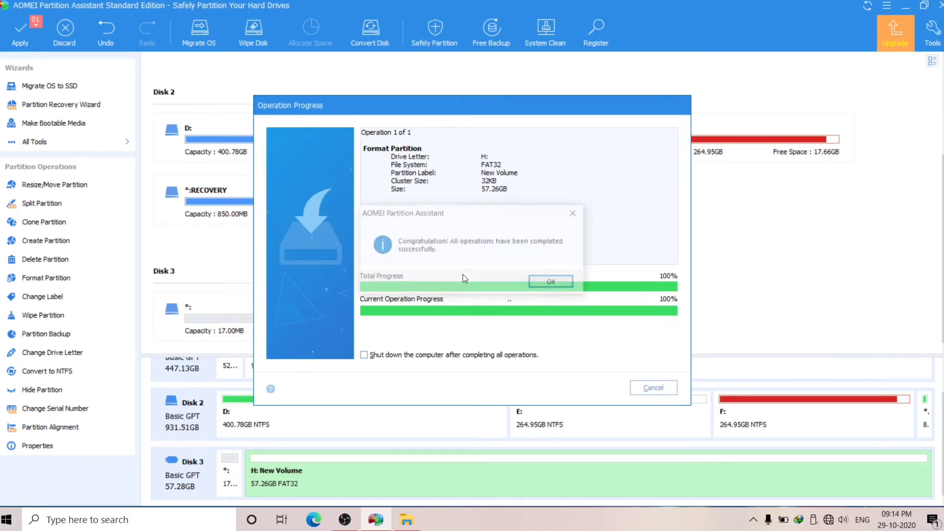
pyautogui.click(553, 285)
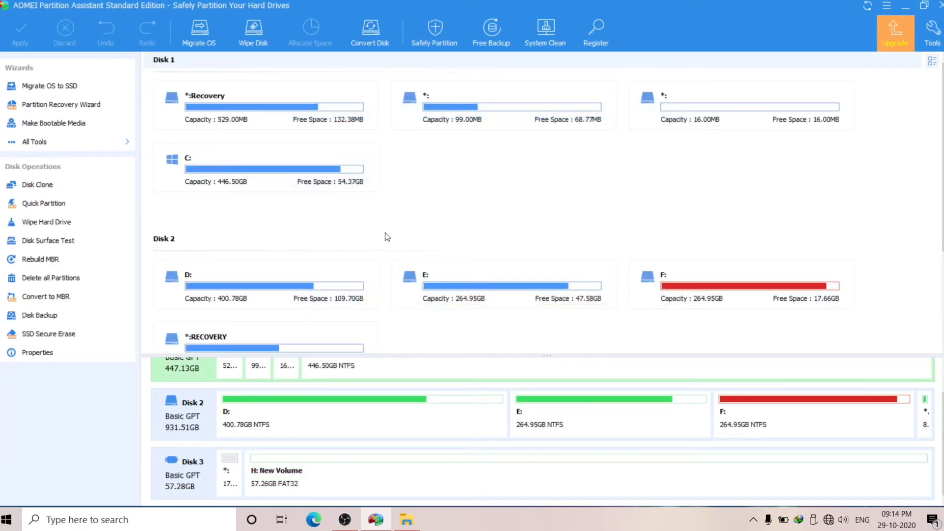
pyautogui.click(284, 487)
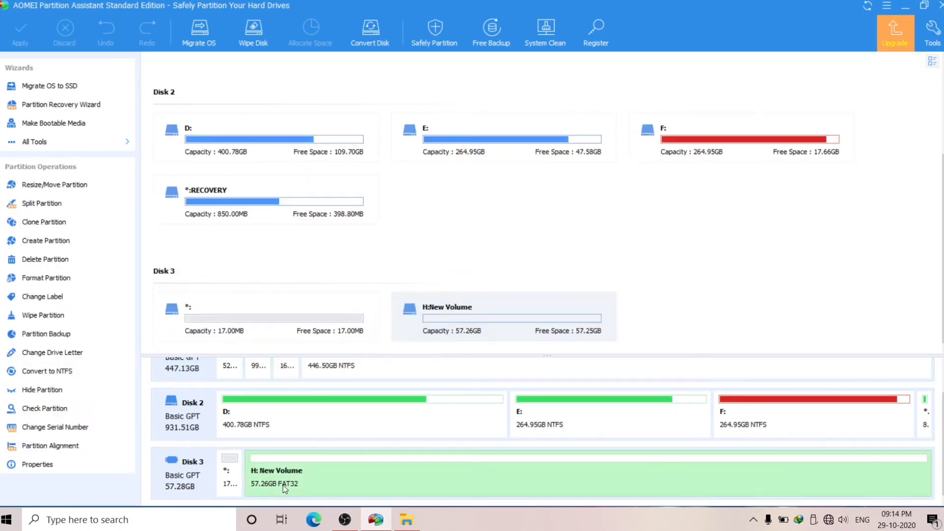
# - Switch to File Explorer and open the properties of New Volume (H:) to check the file system after the FAT32 format
pyautogui.click(407, 520)
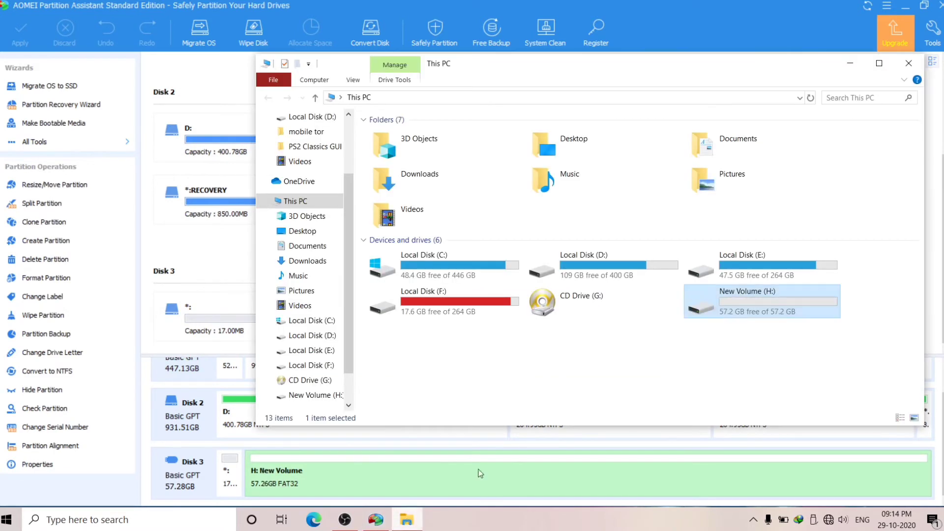
pyautogui.rightClick(763, 299)
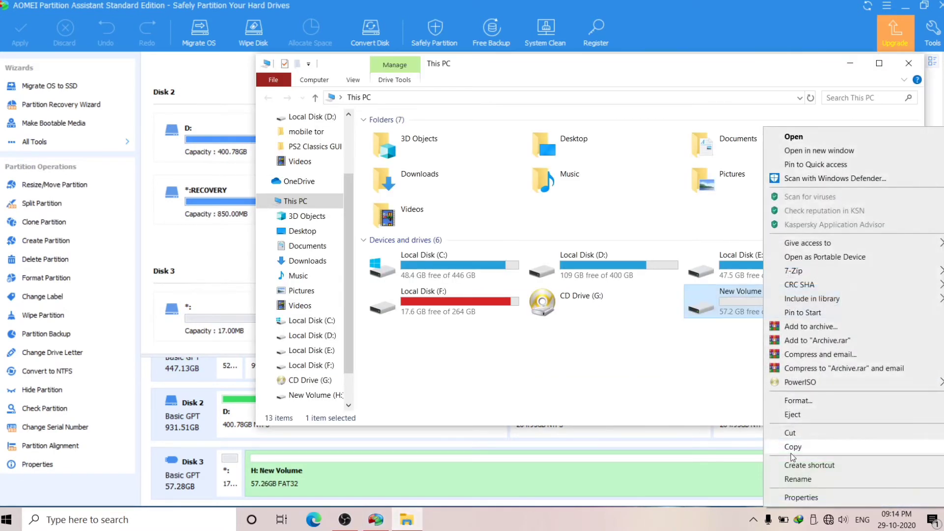
pyautogui.click(807, 497)
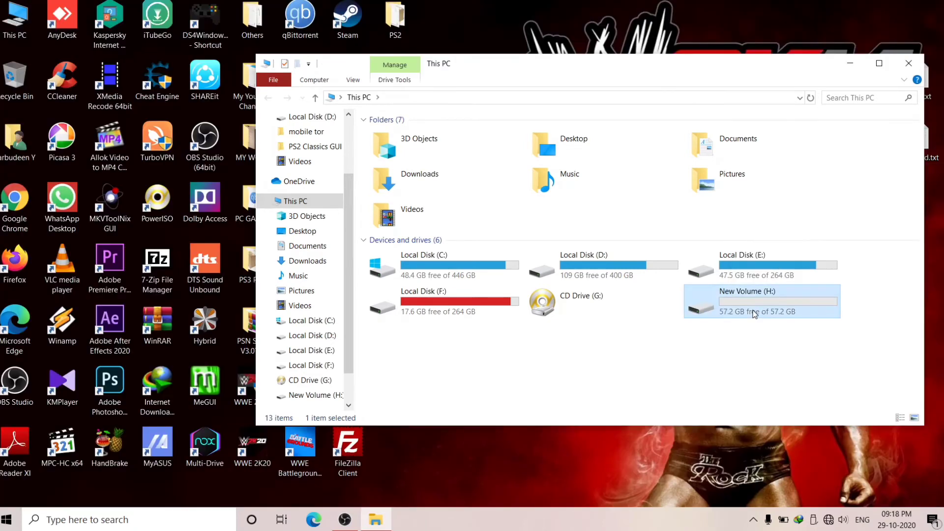
# - Check the current file system of New Volume (H:) in its properties again, and close the properties
pyautogui.rightClick(752, 301)
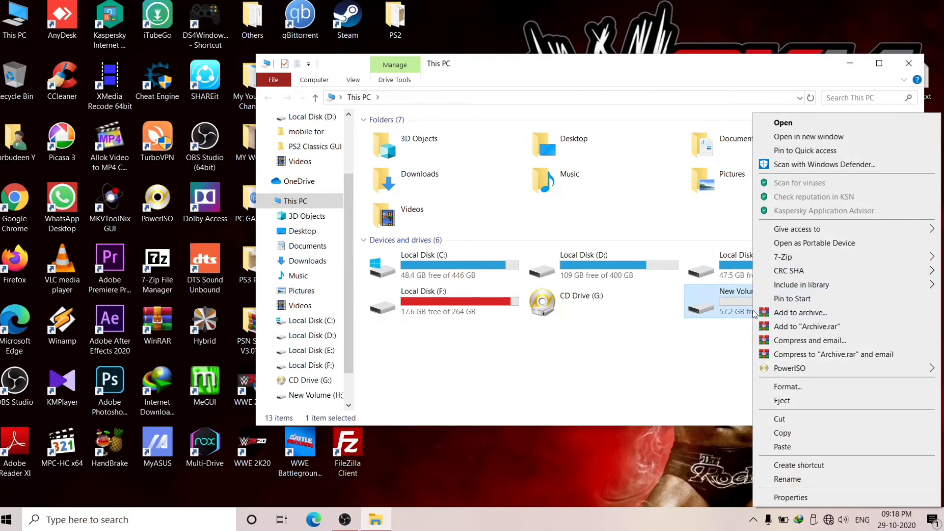
pyautogui.click(790, 498)
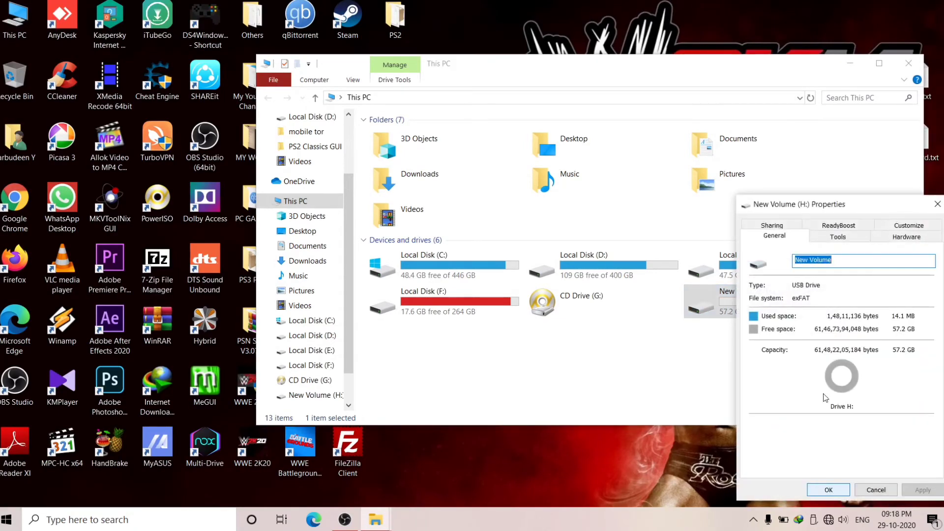
pyautogui.click(937, 203)
# - Quick-format New Volume (H:) as NTFS with a 4096-byte allocation unit size using the Windows format tool, accepting the erase warning
pyautogui.rightClick(797, 298)
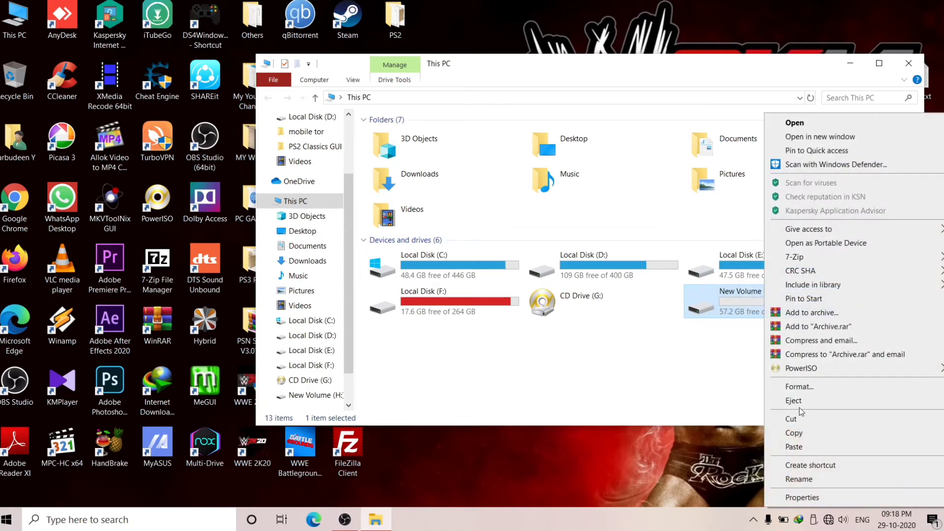
pyautogui.click(796, 390)
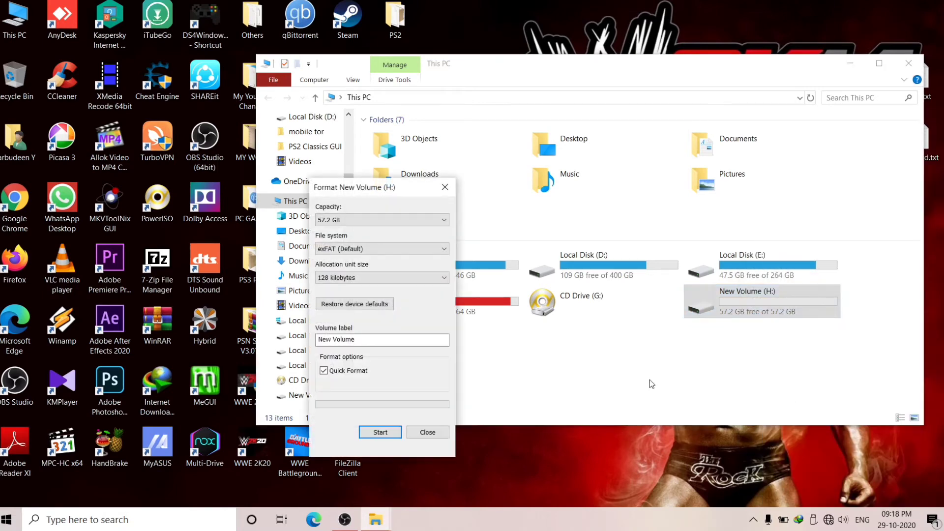
pyautogui.click(362, 249)
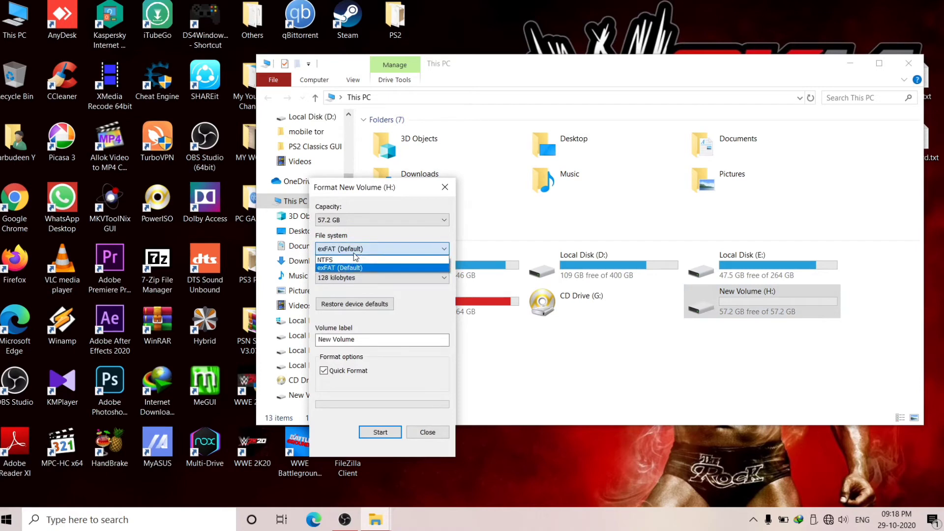
pyautogui.click(358, 261)
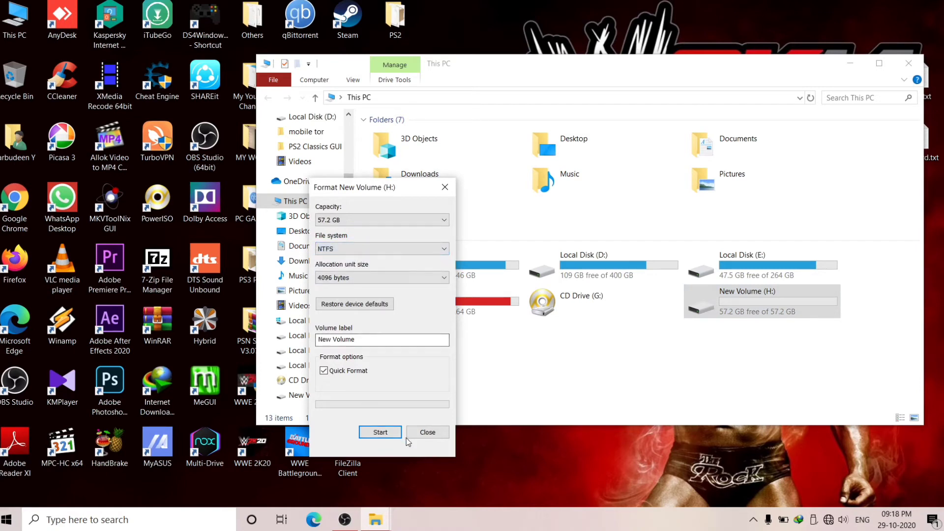
pyautogui.click(379, 432)
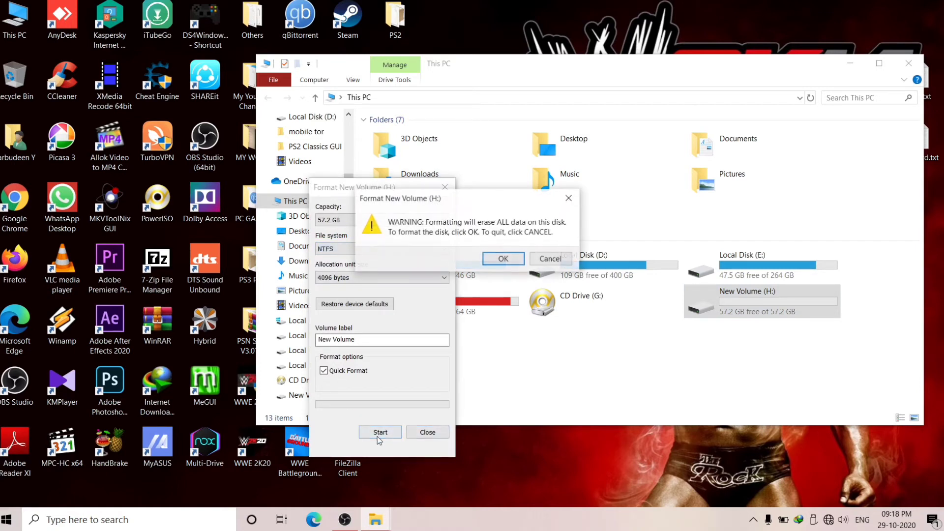
pyautogui.click(498, 256)
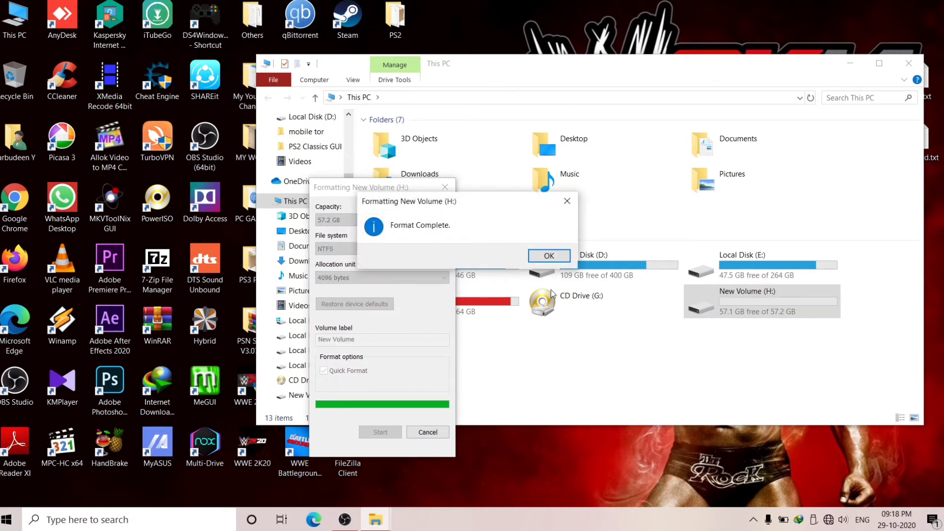
pyautogui.click(557, 257)
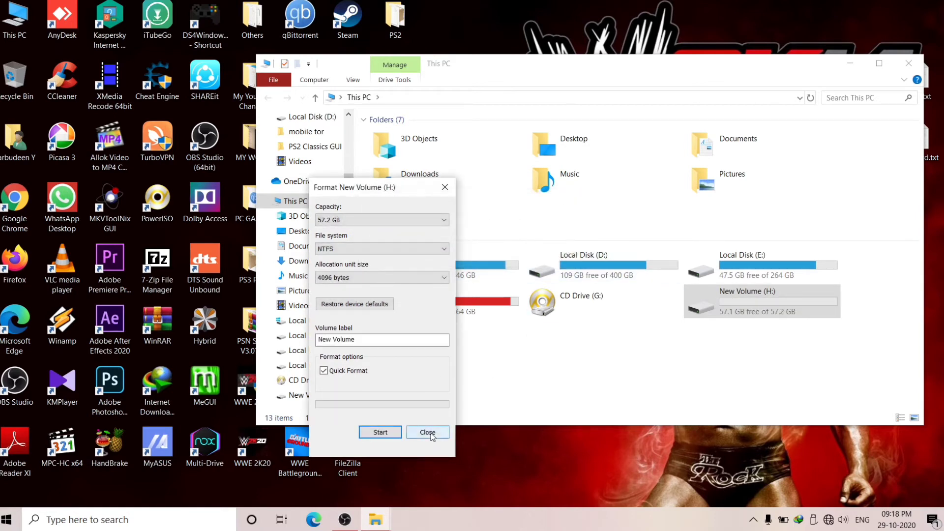
pyautogui.click(432, 435)
# - Verify the file system of the newly formatted New Volume (H:) in its properties, and close them
pyautogui.rightClick(754, 295)
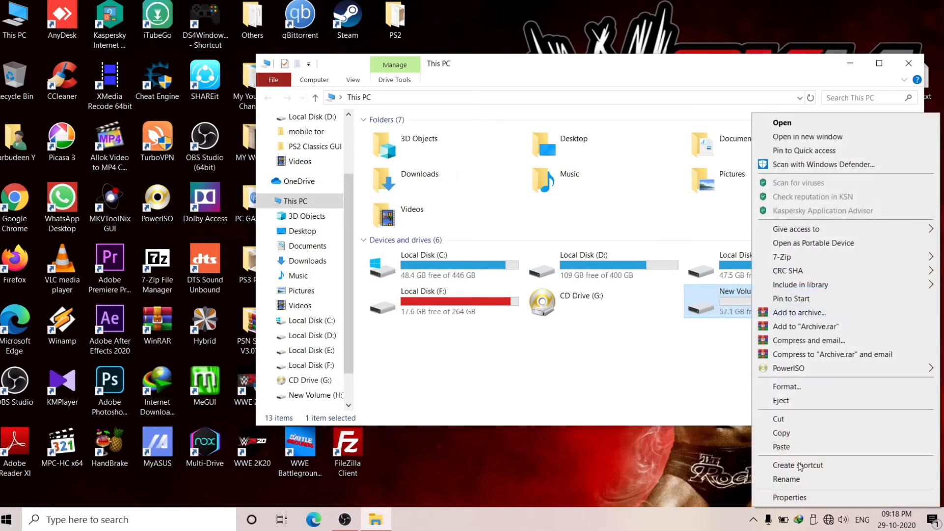
pyautogui.click(816, 499)
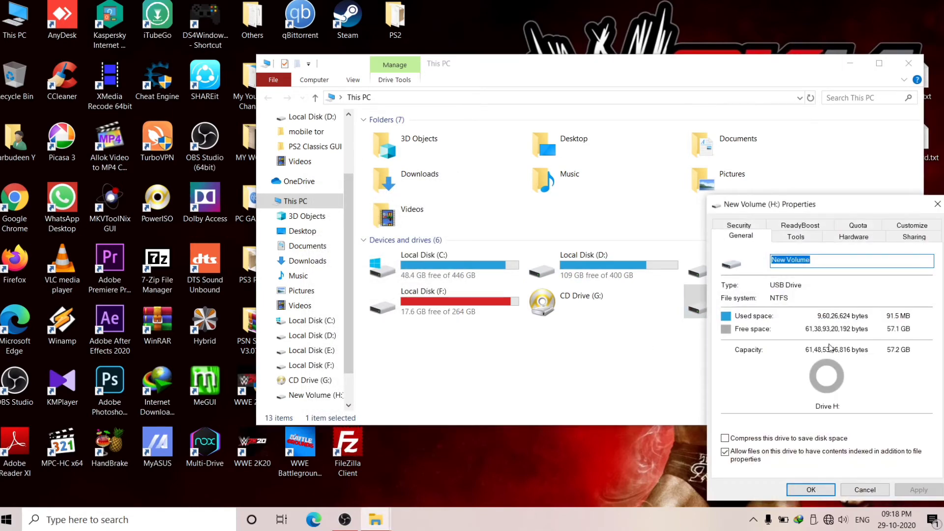
pyautogui.click(937, 205)
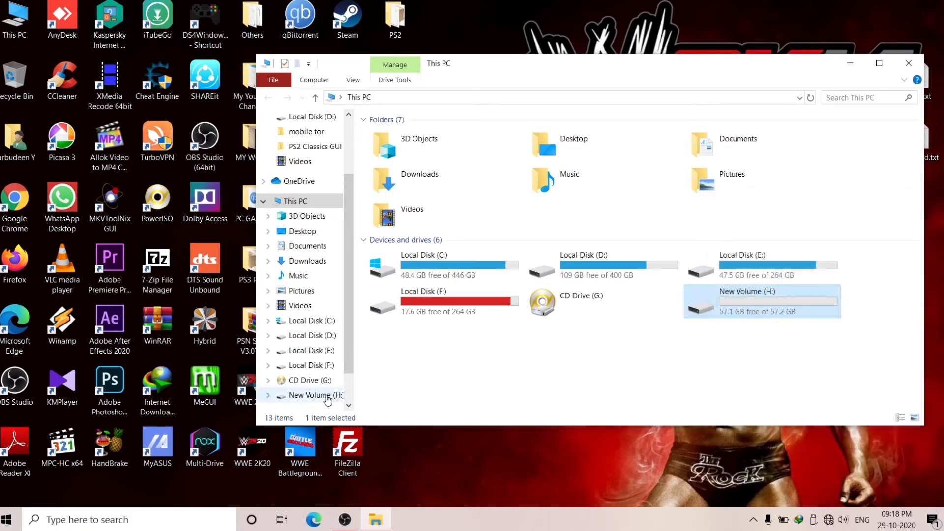
# - Copy FileZilla_3.51.0_win64_sponsored-setup from the Downloads folder and paste it into New Volume (H:)
pyautogui.click(308, 394)
pyautogui.doubleClick(14, 19)
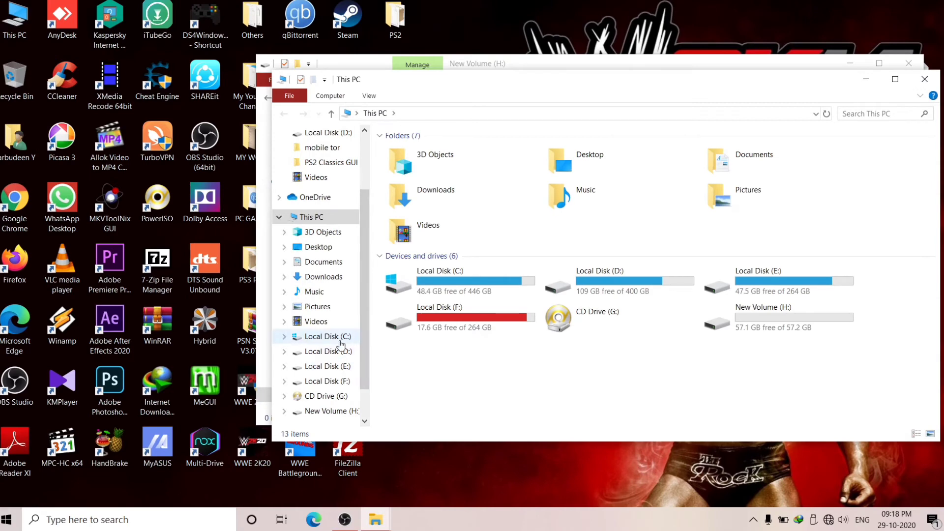
pyautogui.click(314, 279)
pyautogui.doubleClick(400, 212)
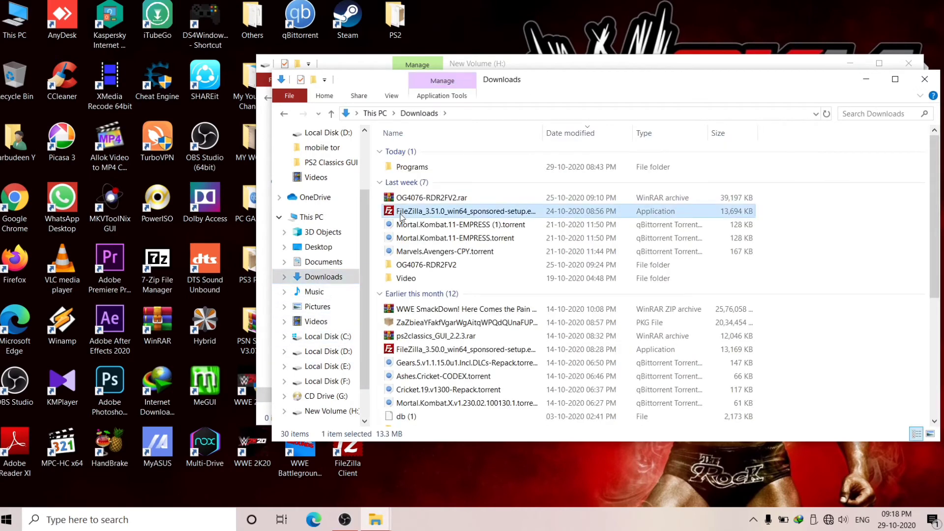
pyautogui.rightClick(399, 212)
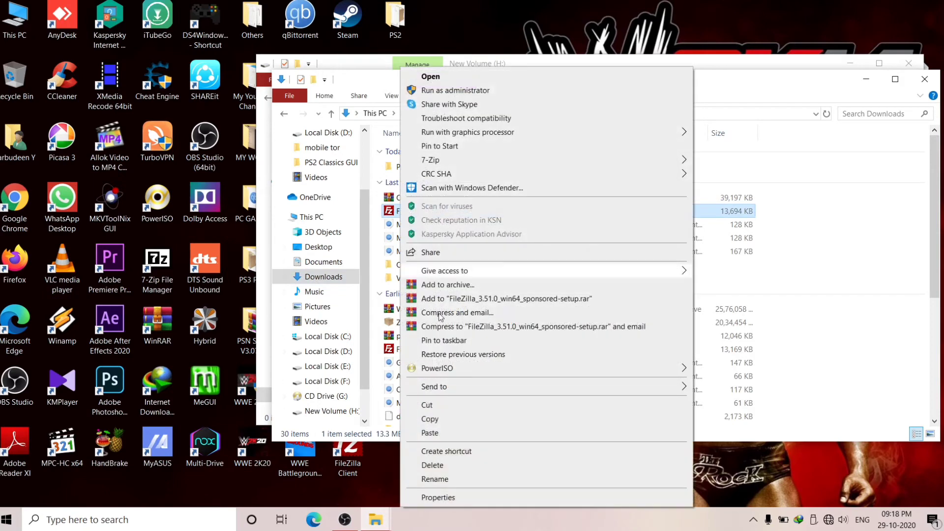
pyautogui.click(455, 420)
pyautogui.click(485, 65)
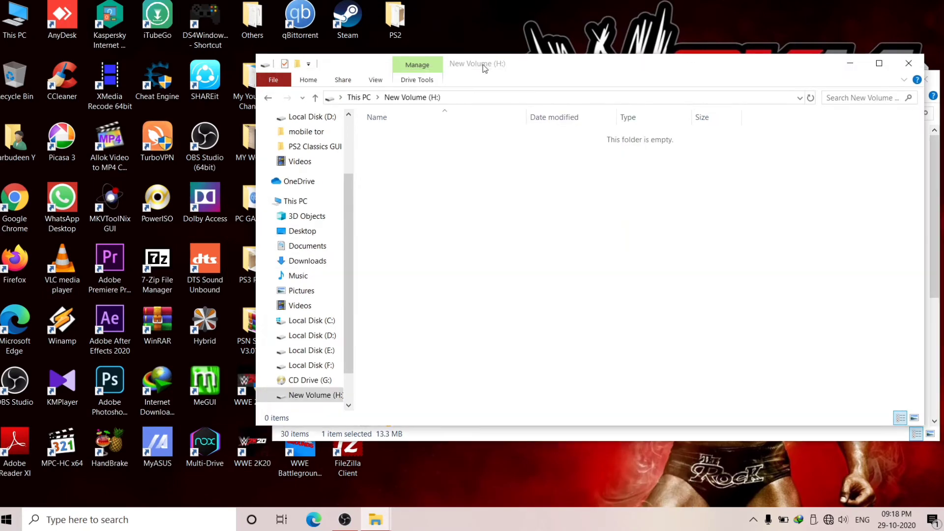
pyautogui.rightClick(473, 206)
pyautogui.click(519, 285)
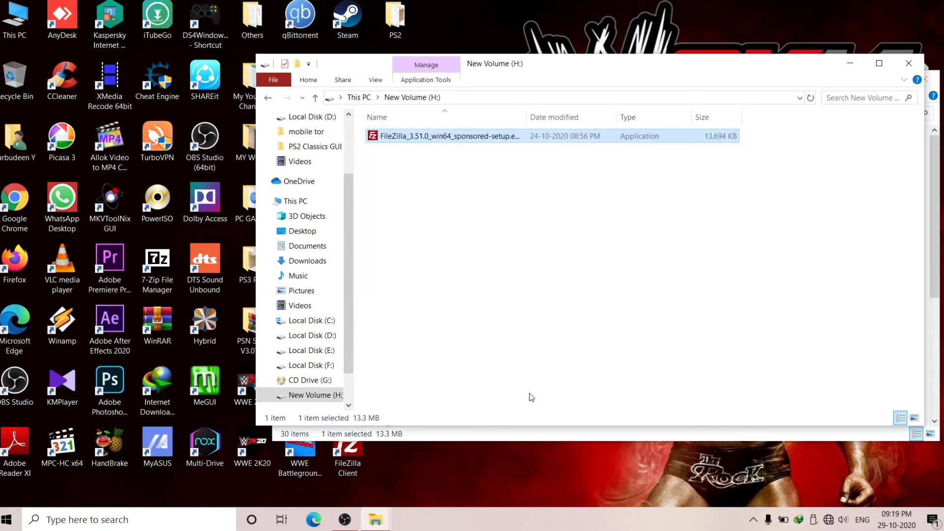
# - Check the file system and used space of New Volume (H:) in its properties, and close them
pyautogui.hotkey('alt', 'Left')
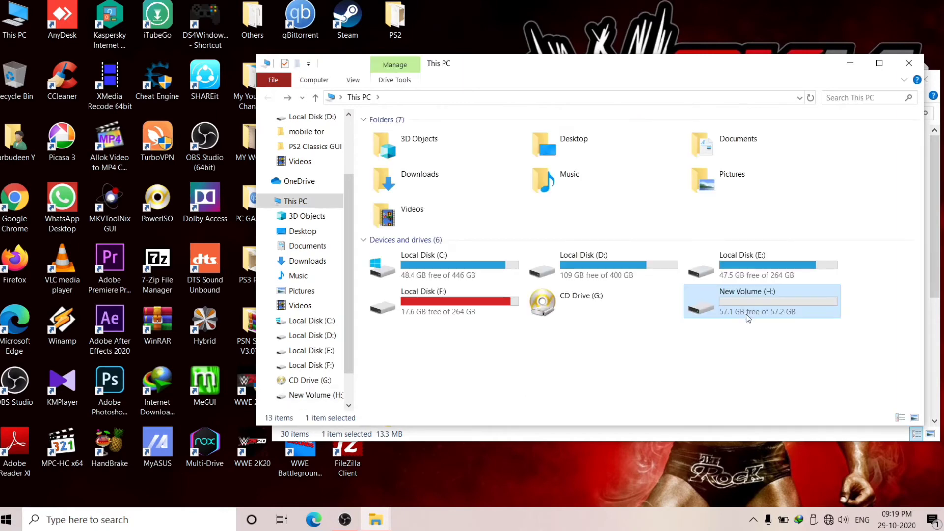
pyautogui.rightClick(764, 290)
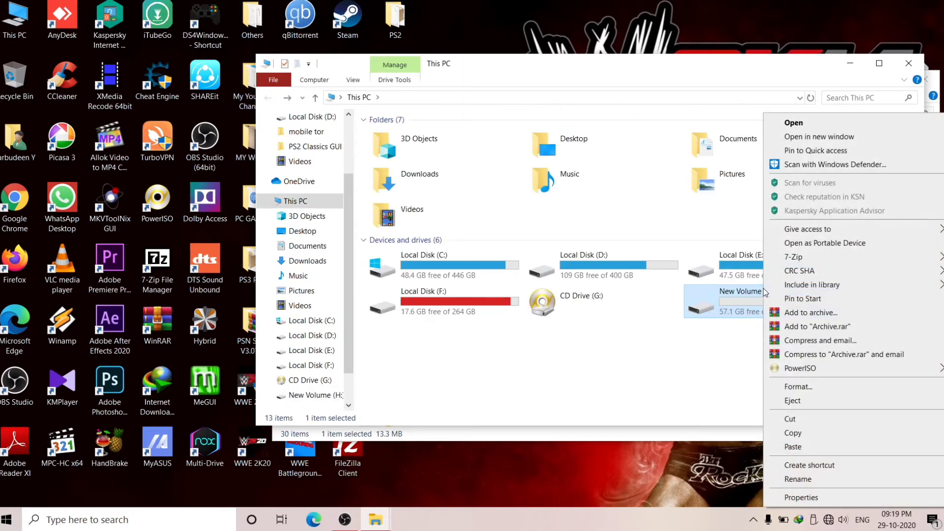
pyautogui.click(819, 497)
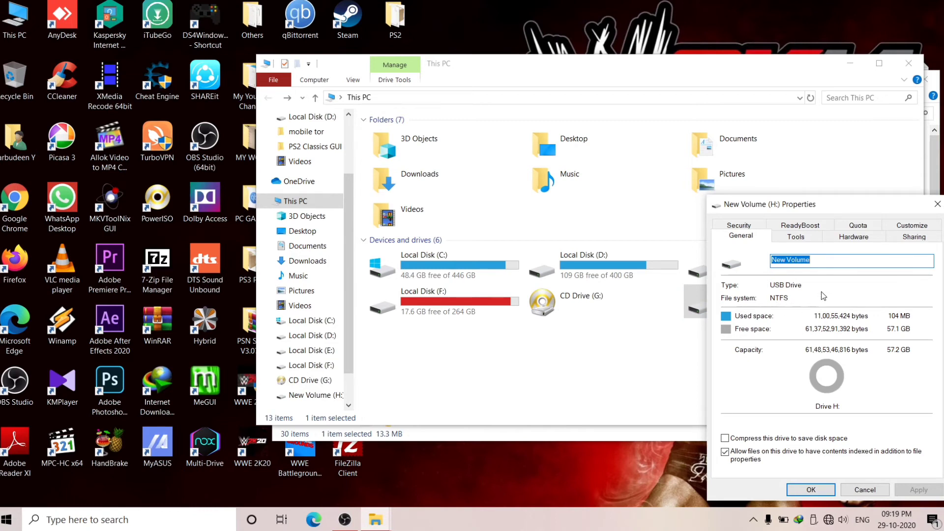
pyautogui.click(937, 204)
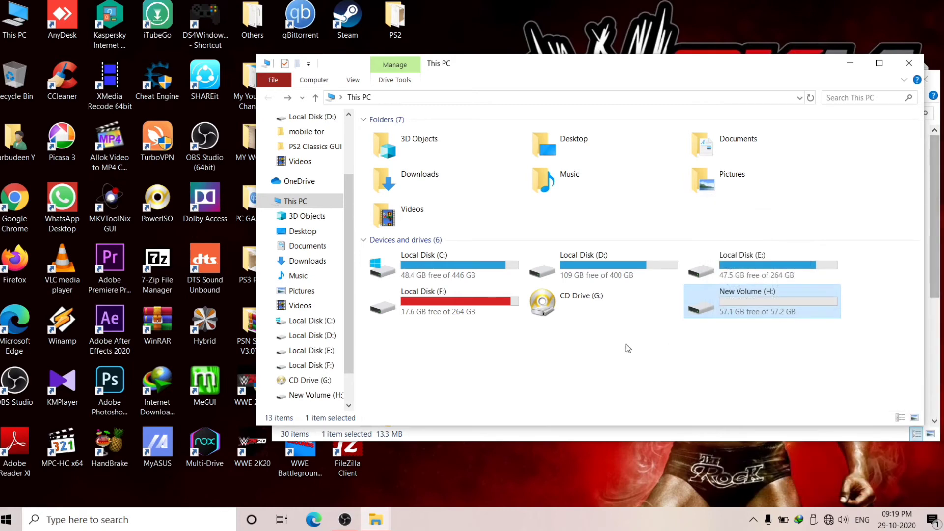
# - View the copied FileZilla setup file on New Volume (H:), and close both File Explorer windows
pyautogui.click(328, 396)
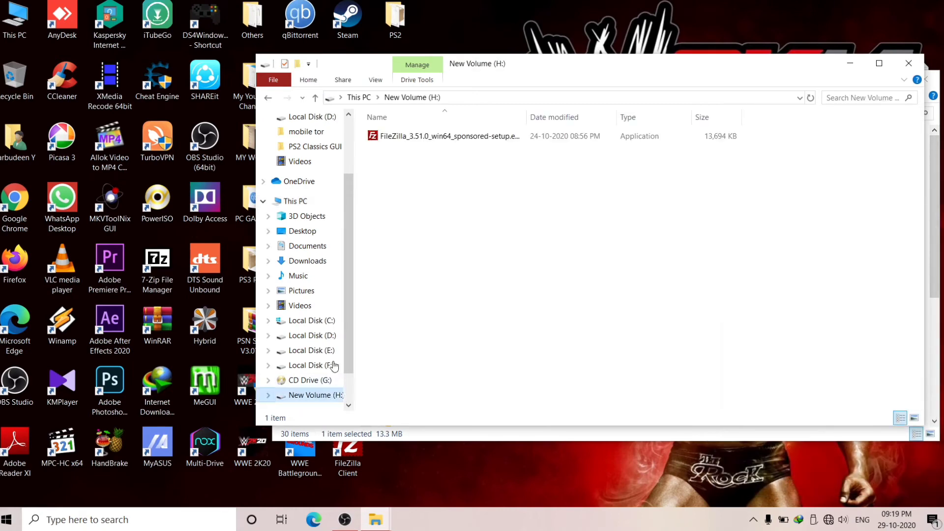
pyautogui.click(414, 138)
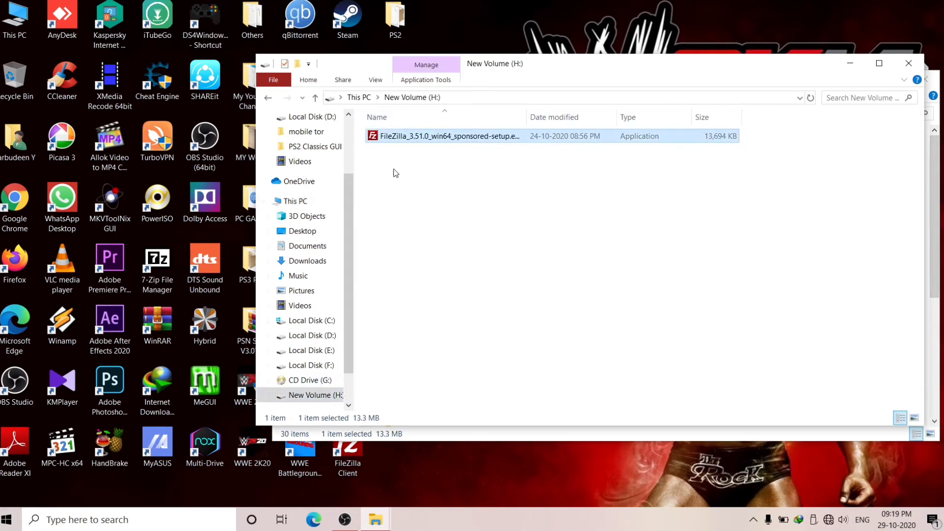
pyautogui.click(911, 64)
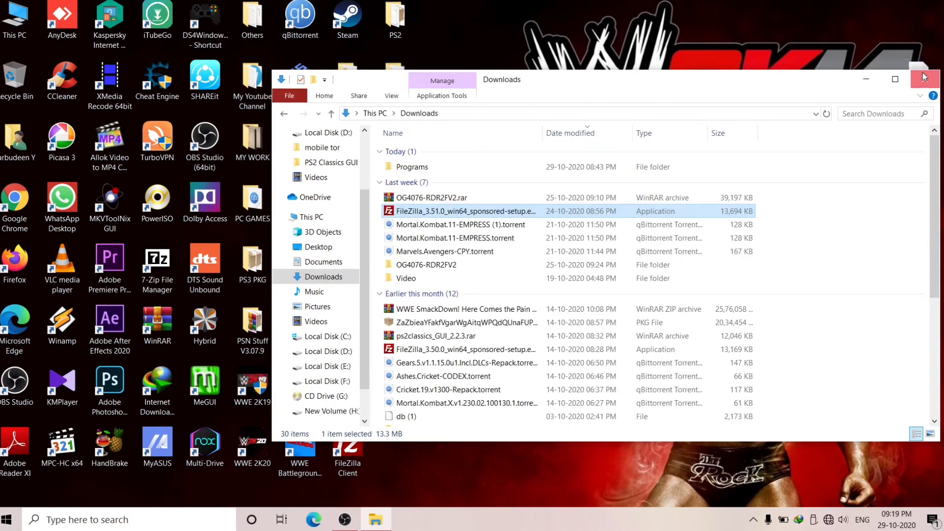
pyautogui.click(924, 76)
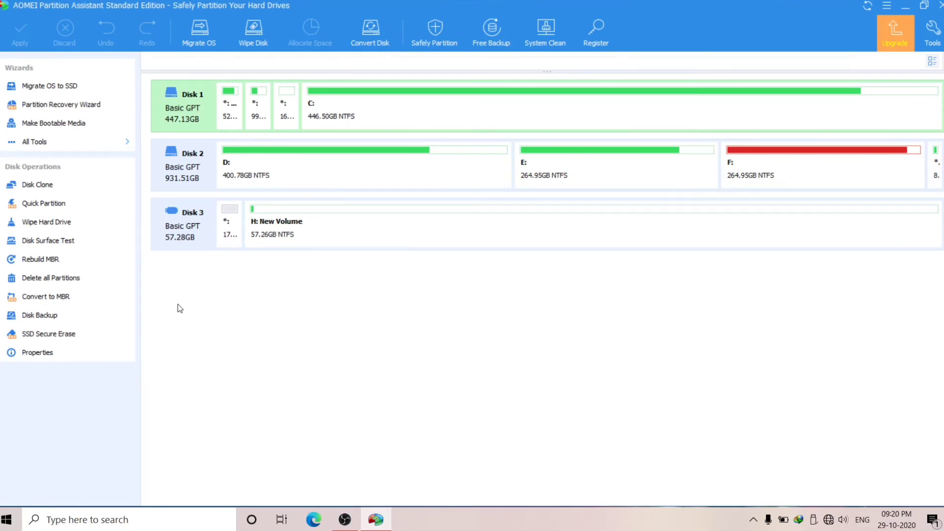
# - In AOMEI Partition Assistant, look over the operations for the H: partition and launch the NTFS to FAT32 Converter
pyautogui.click(351, 227)
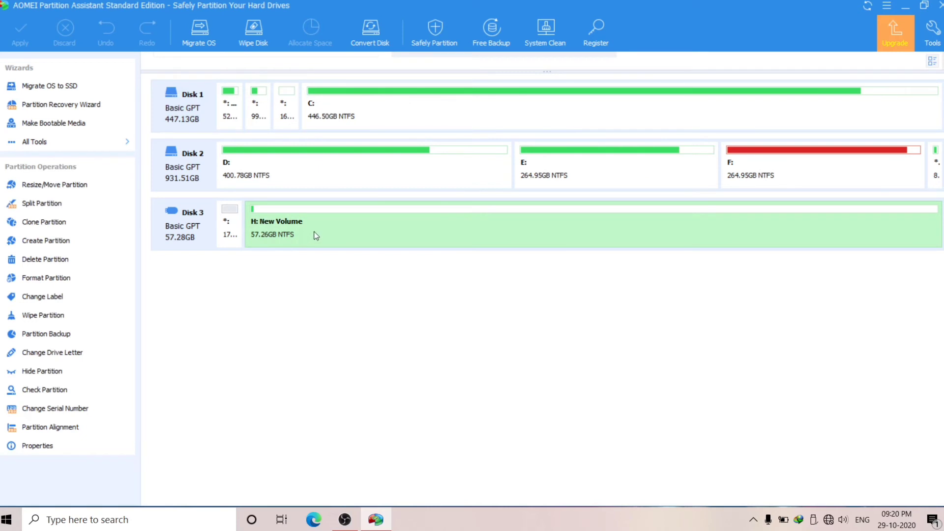
pyautogui.rightClick(367, 232)
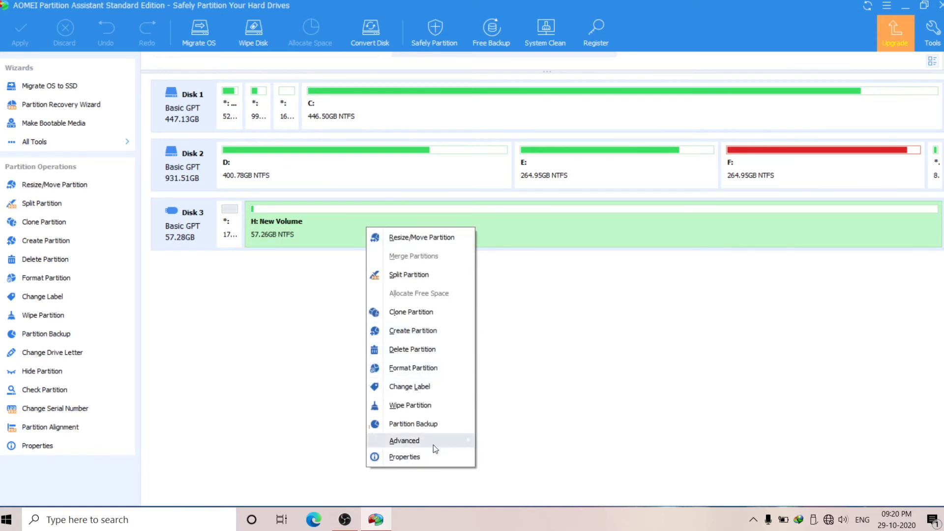
pyautogui.moveTo(435, 450)
pyautogui.click(798, 313)
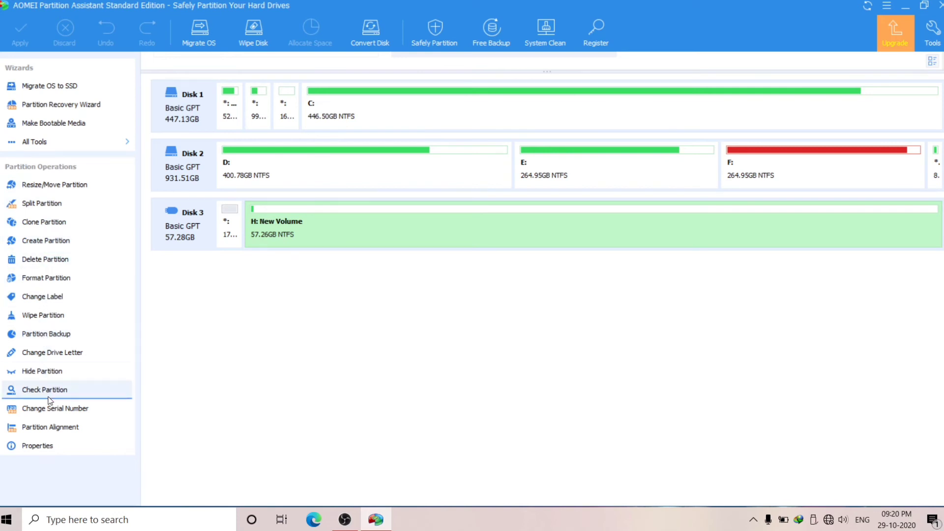
pyautogui.click(62, 144)
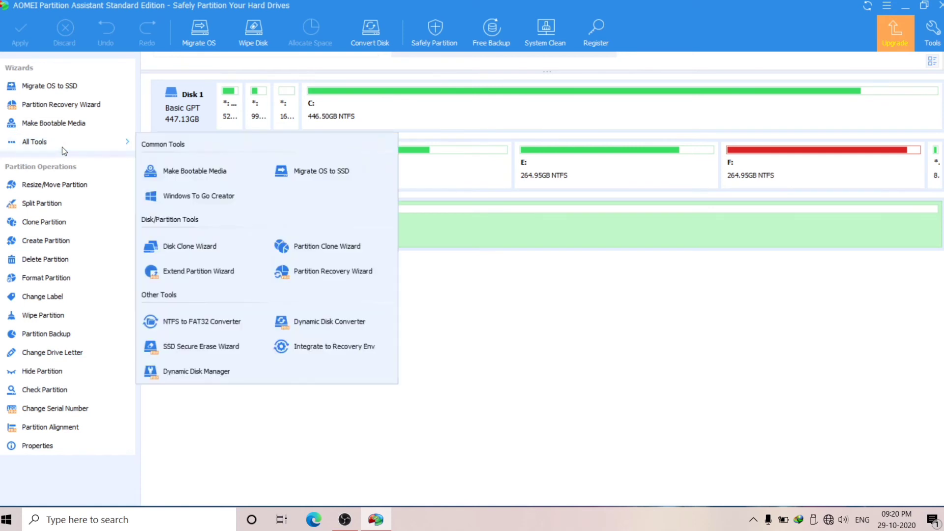
pyautogui.click(231, 326)
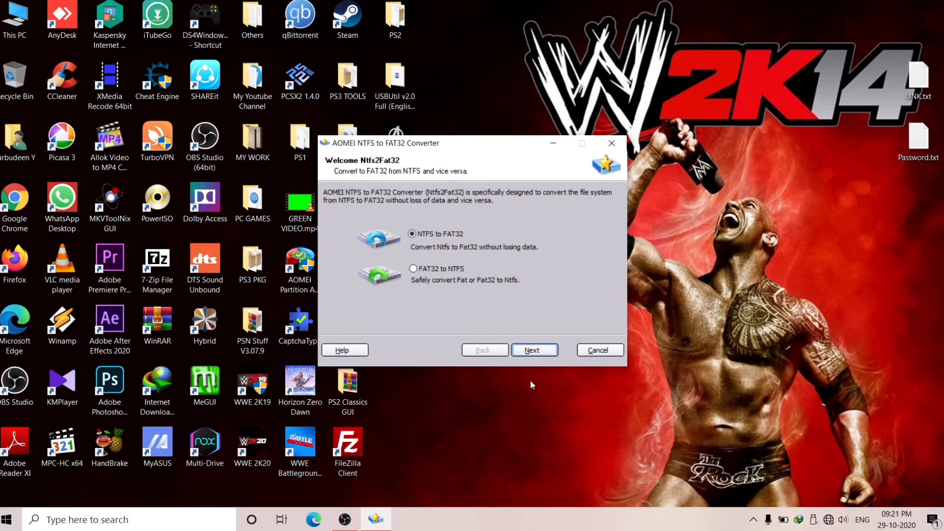
# - Convert the H: New Volume partition from NTFS to FAT32 with the check and repair option enabled, and exit the converter
pyautogui.click(535, 351)
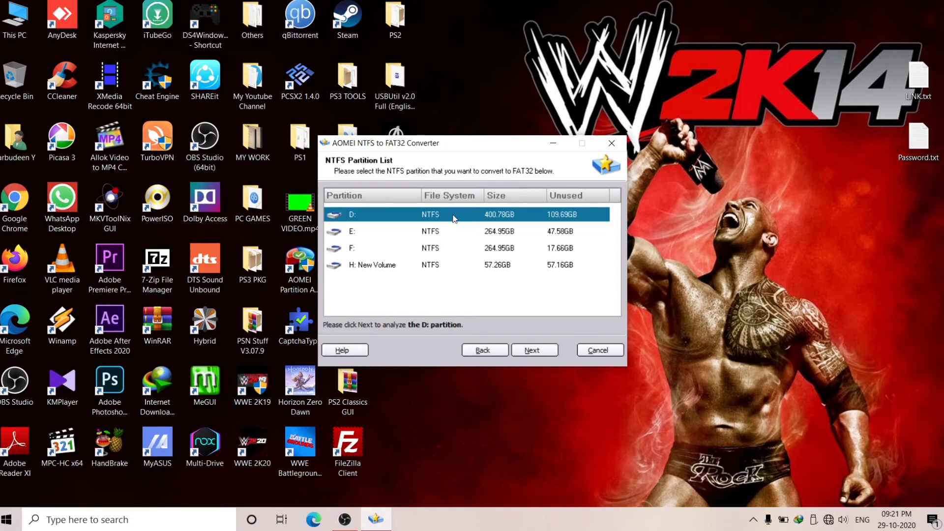
pyautogui.click(424, 265)
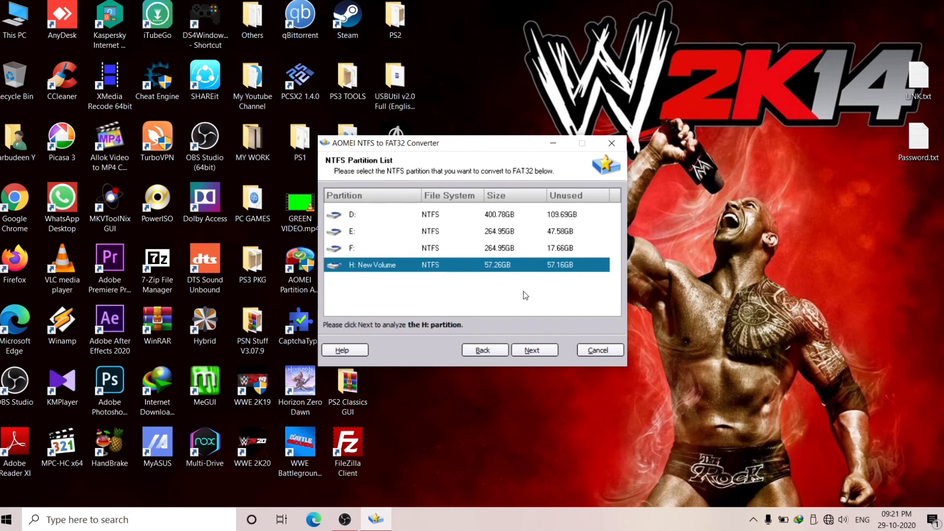
pyautogui.click(534, 350)
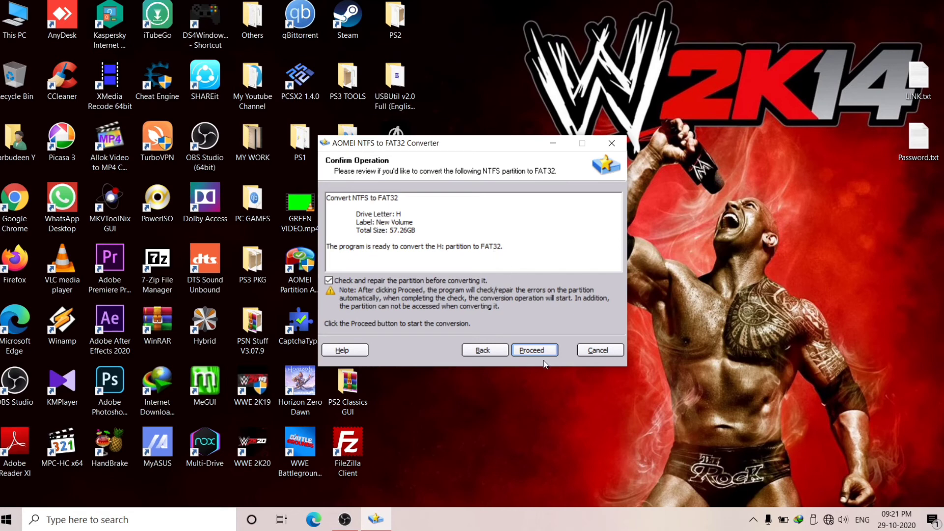
pyautogui.click(533, 350)
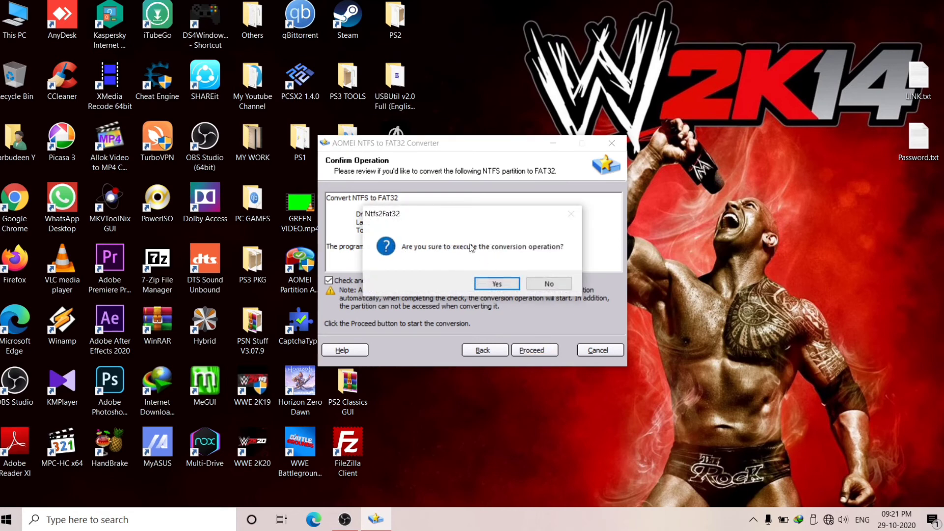
pyautogui.click(496, 284)
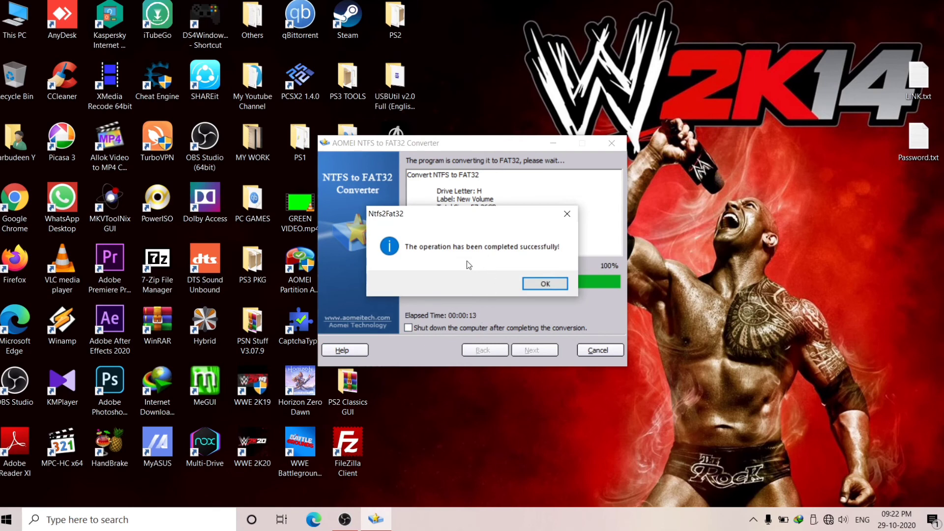
pyautogui.click(541, 284)
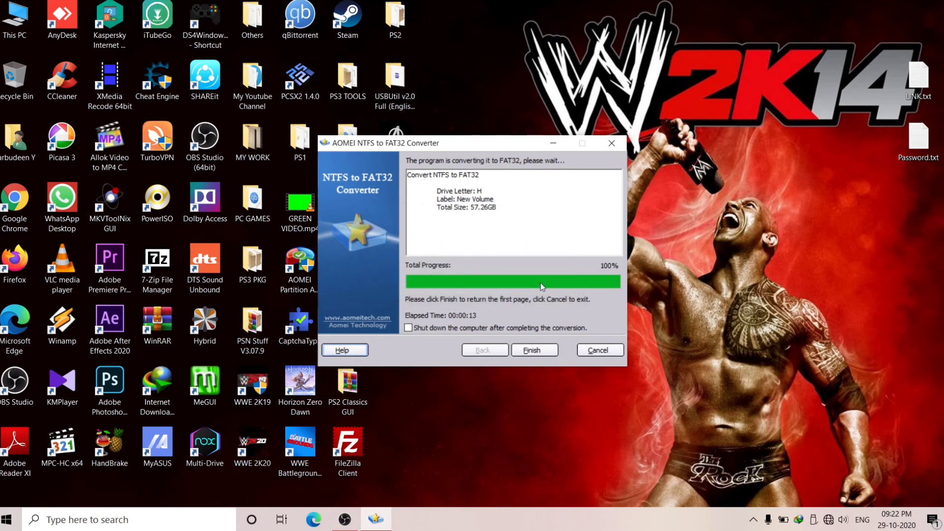
pyautogui.click(534, 351)
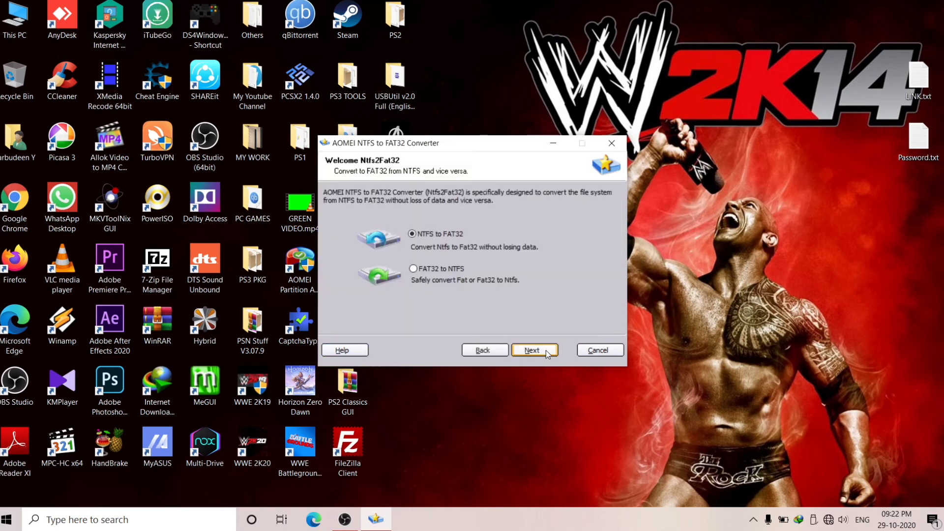
pyautogui.click(601, 346)
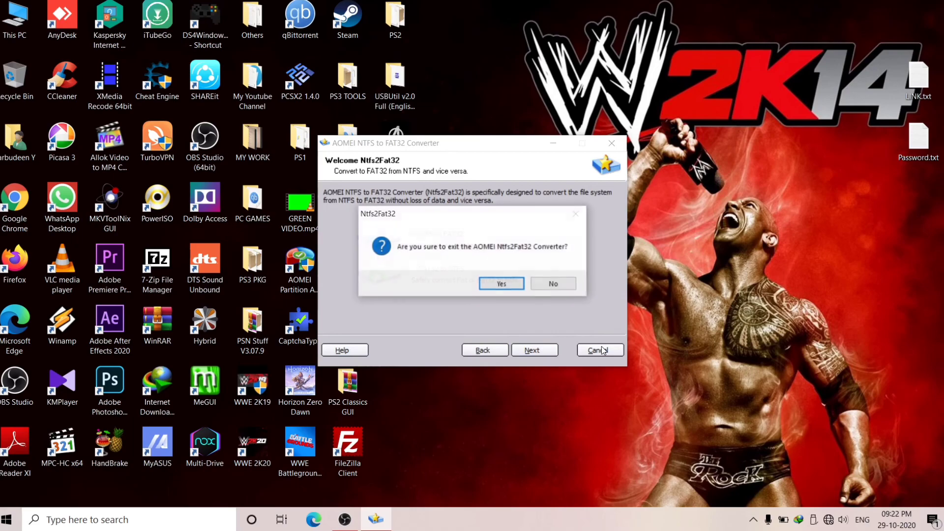
pyautogui.click(515, 288)
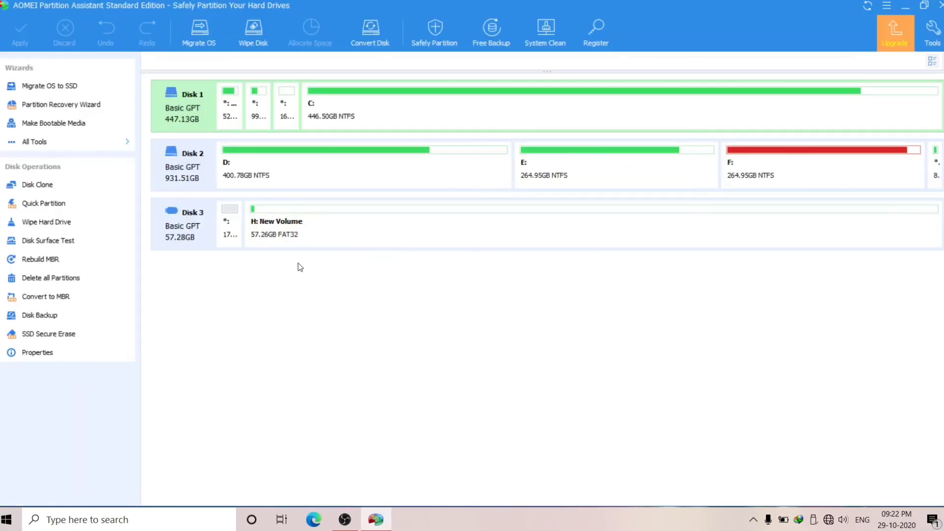
# - Switch to File Explorer and check the file system of the converted New Volume (H:) in its properties
pyautogui.click(906, 5)
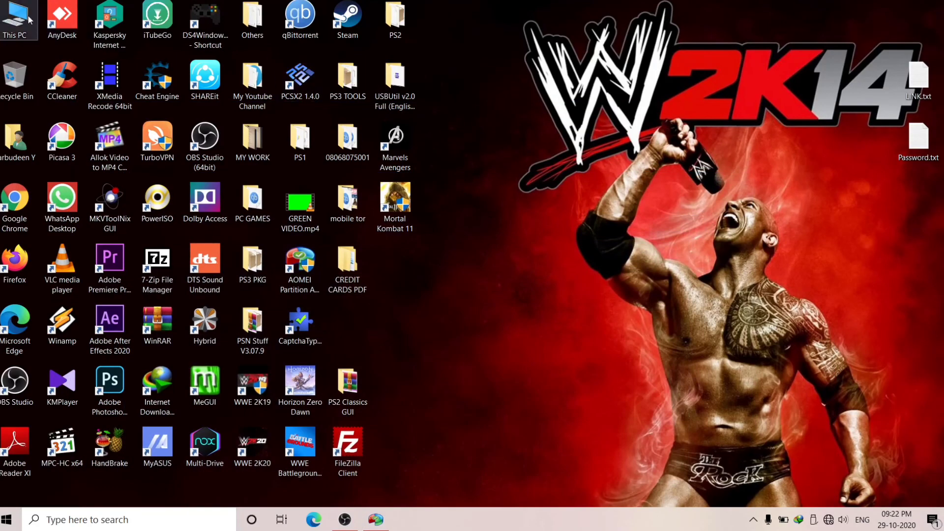
pyautogui.doubleClick(15, 20)
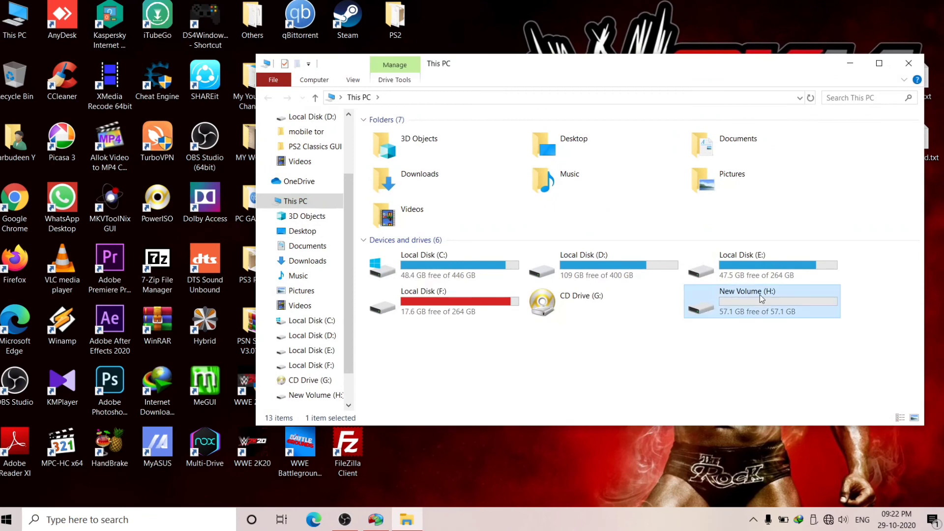
pyautogui.rightClick(757, 297)
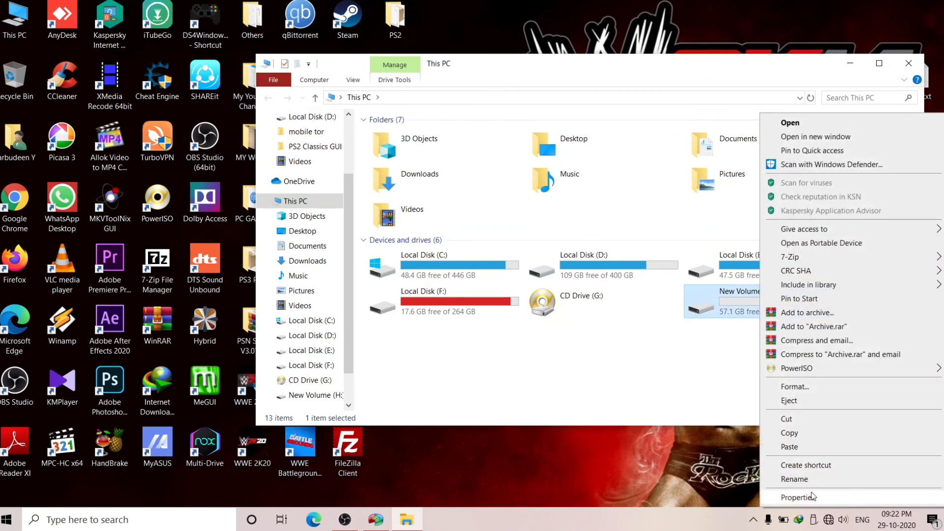
pyautogui.click(811, 496)
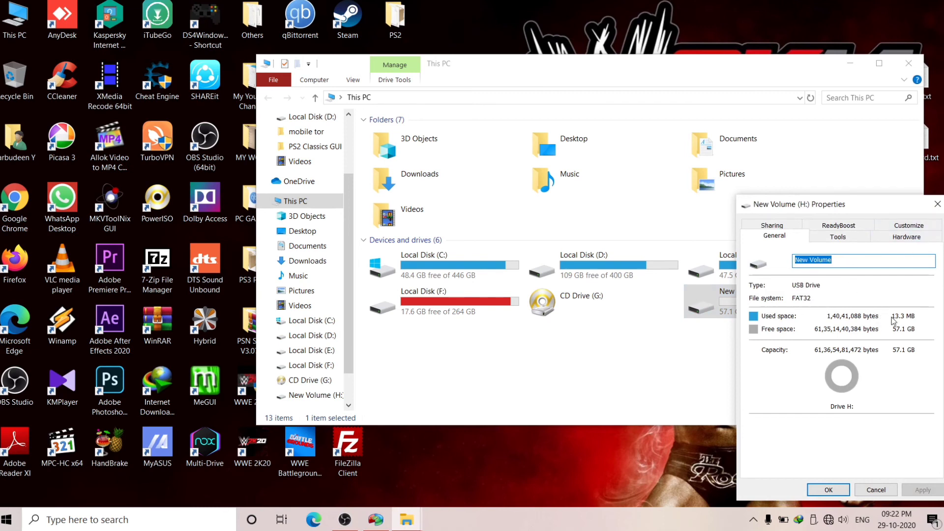
pyautogui.click(937, 204)
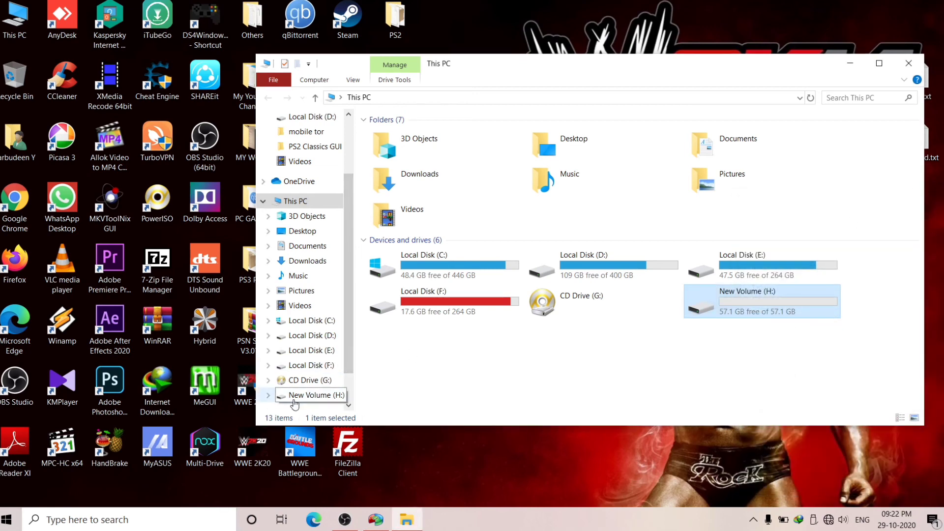
# - Look for the FileZilla setup file on New Volume (H:), and reopen the drive's properties to review its file system
pyautogui.click(309, 393)
pyautogui.click(418, 136)
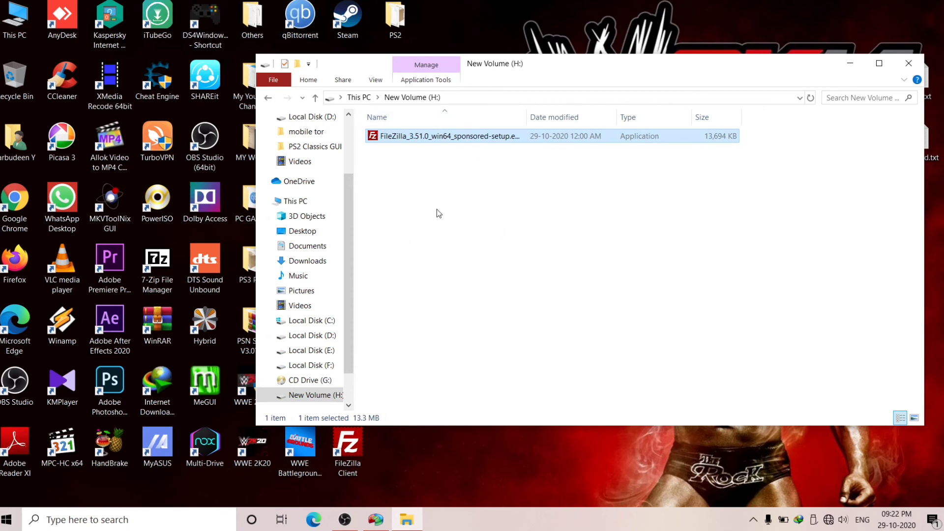
pyautogui.press('BackSpace')
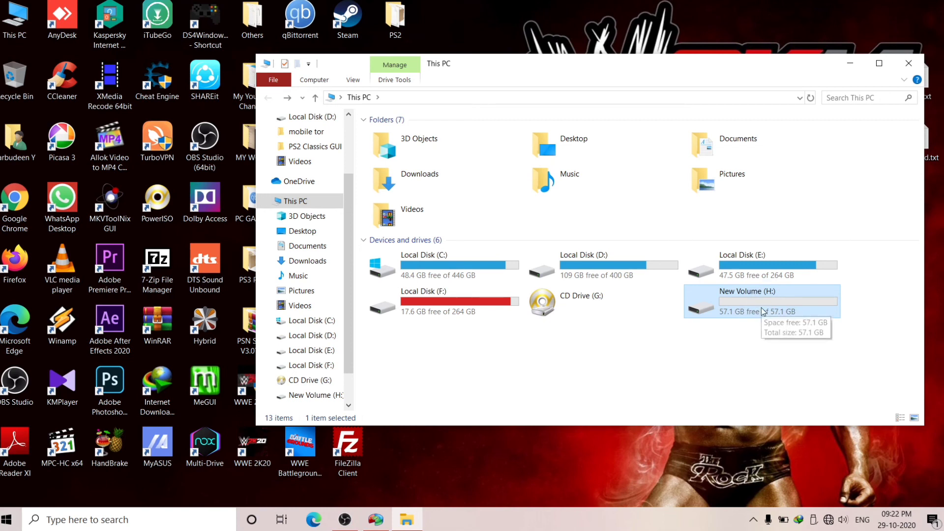
pyautogui.rightClick(763, 312)
pyautogui.click(800, 498)
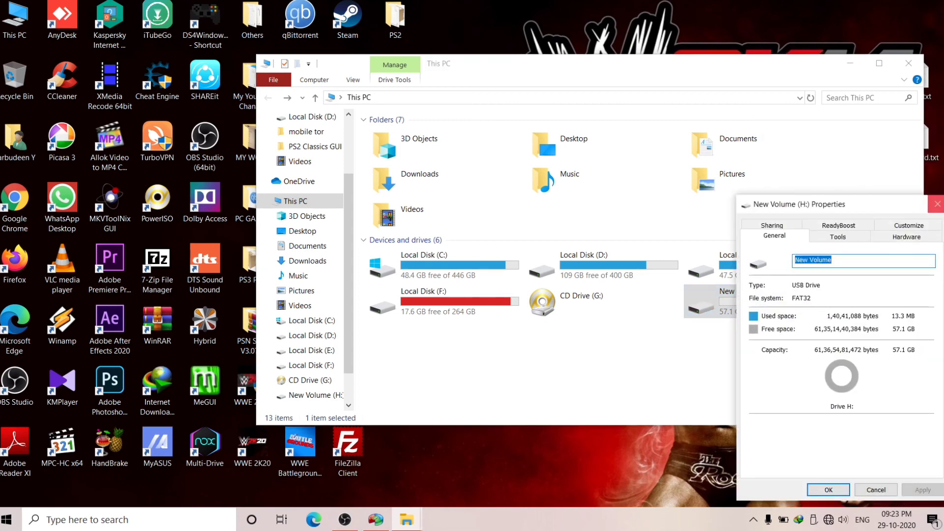
# - Close the drive's properties, refresh This PC, and check the contents of New Volume (H:) for the FileZilla setup file
pyautogui.click(937, 202)
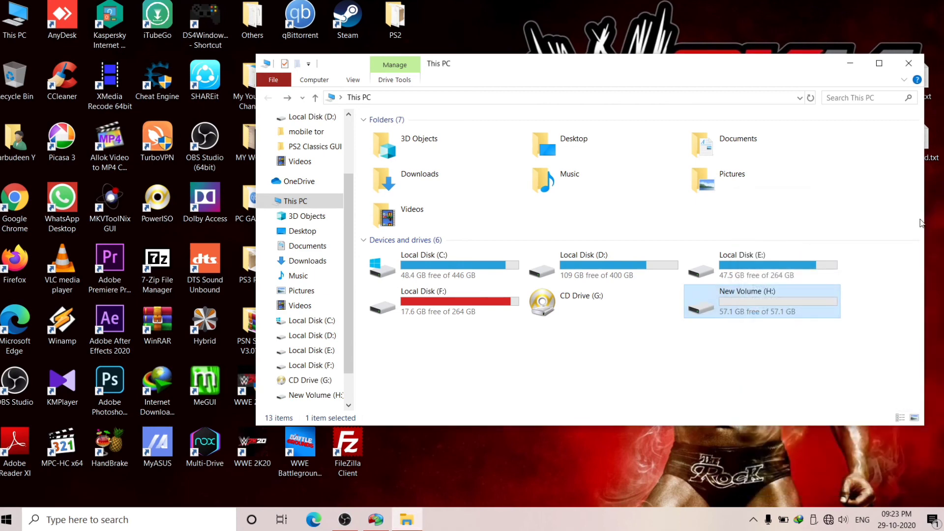
pyautogui.rightClick(797, 327)
pyautogui.click(829, 377)
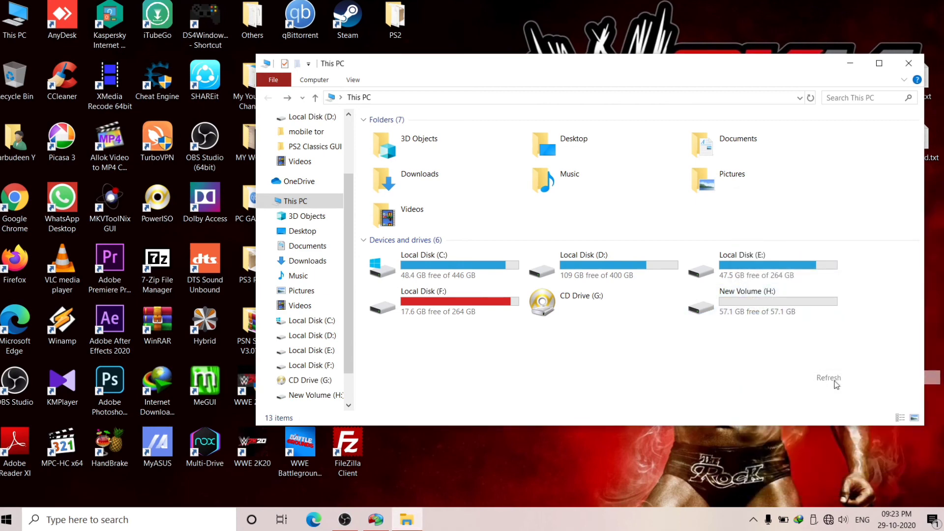
pyautogui.doubleClick(701, 301)
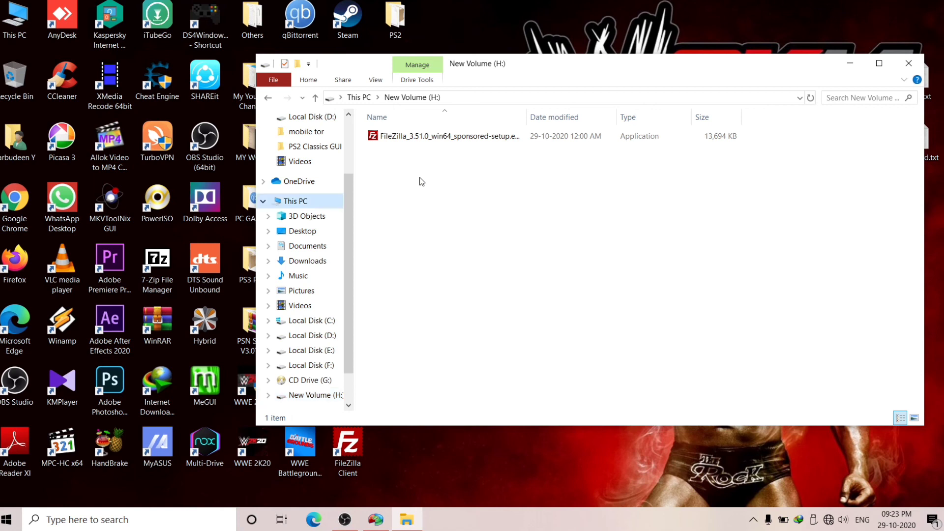
pyautogui.hotkey('alt', 'Left')
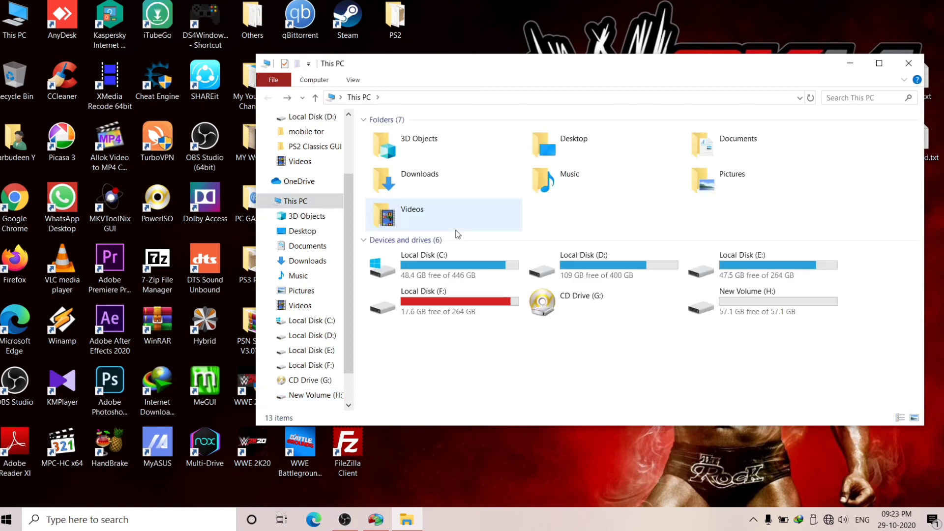
# - Refresh the This PC view, close File Explorer, and refresh the desktop
pyautogui.rightClick(547, 334)
pyautogui.click(579, 386)
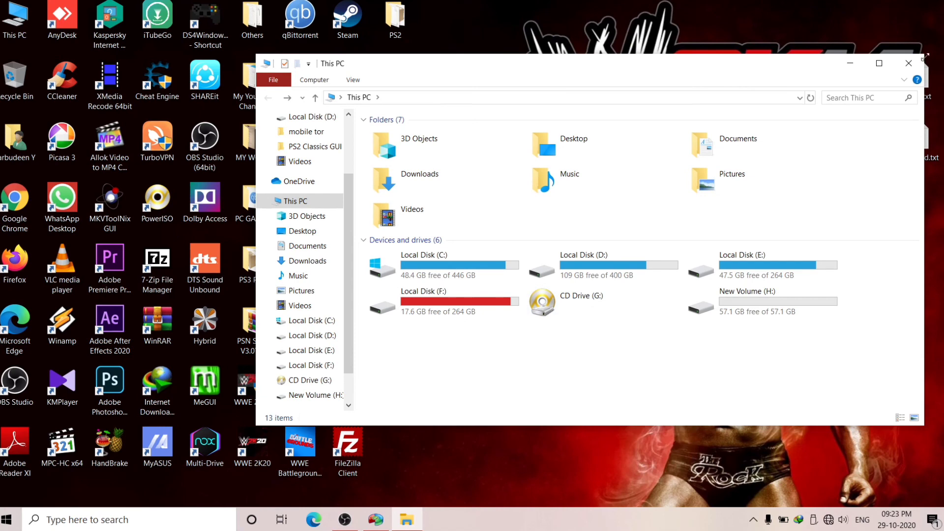
pyautogui.click(908, 63)
pyautogui.rightClick(580, 100)
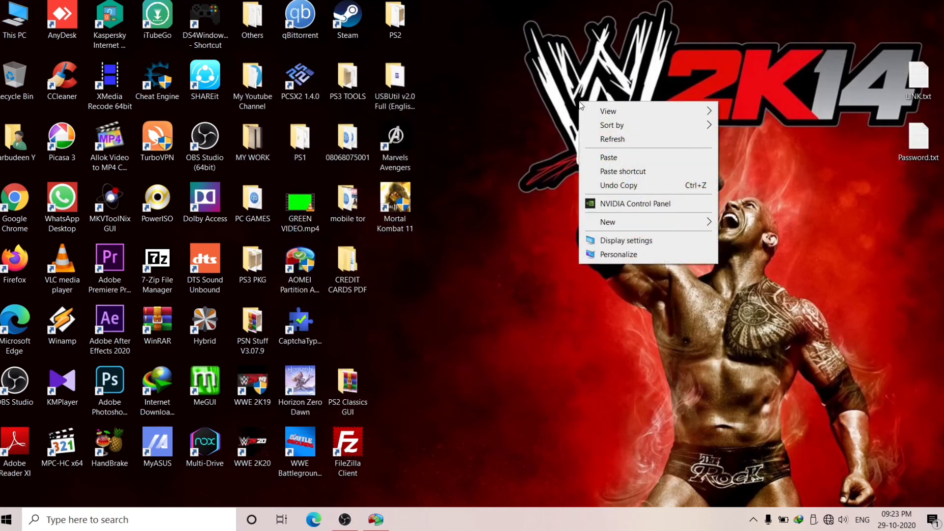
pyautogui.click(624, 138)
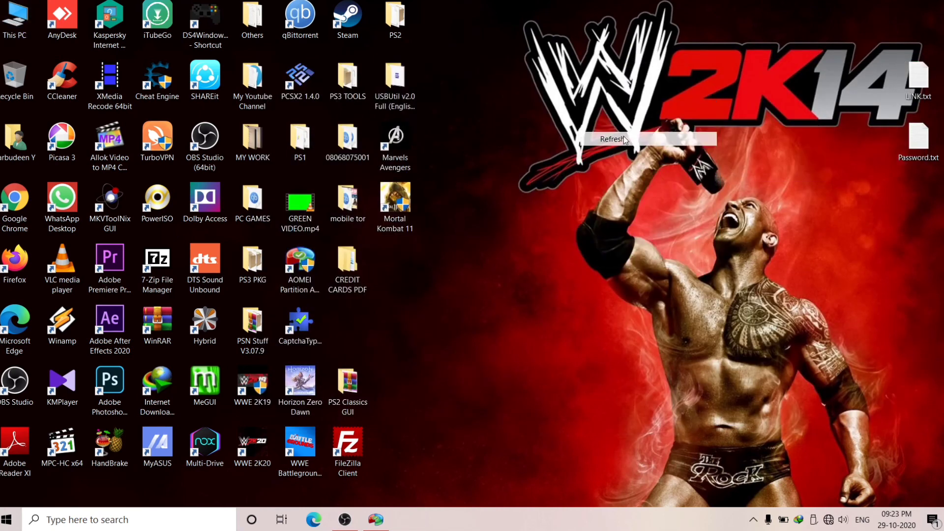